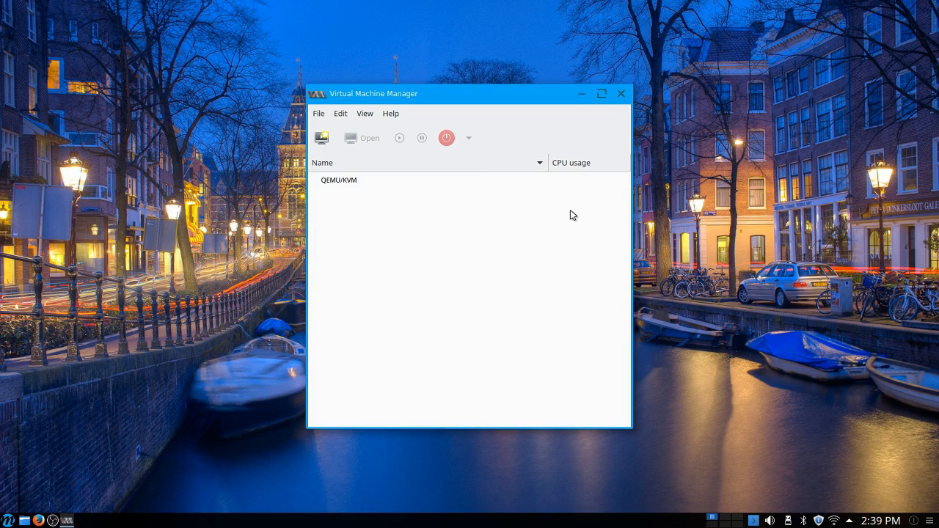
Step: Shift the manager window toward a corner of the desktop and start creating a new virtual machine on the QEMU/KVM connection
left_click(383, 187)
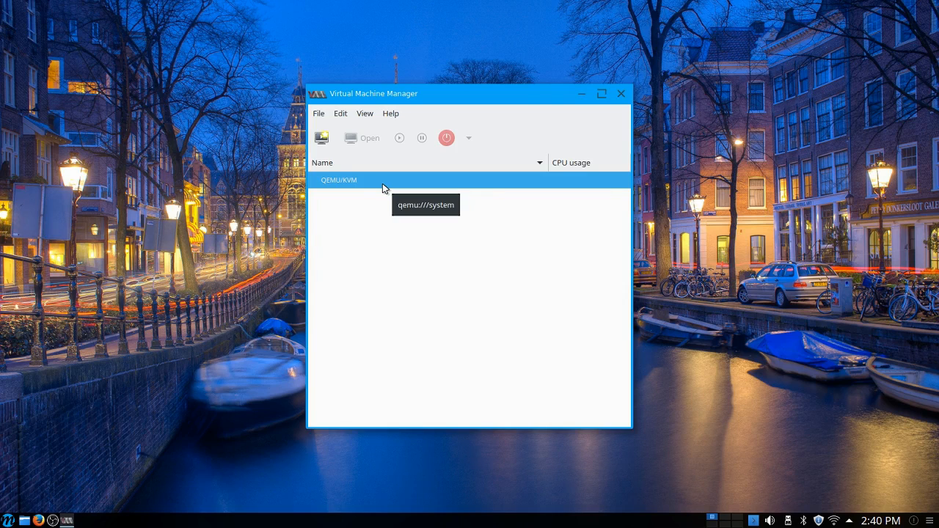
left_click(325, 119)
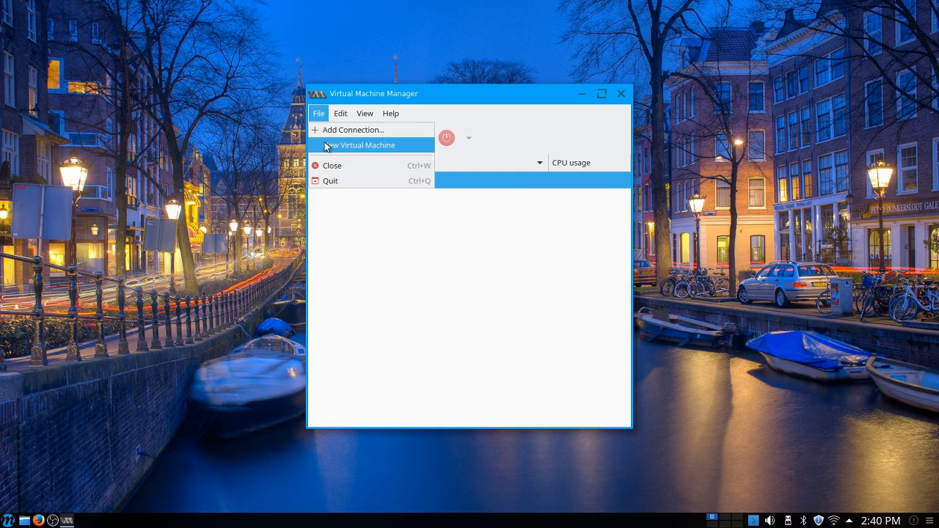
left_click(382, 96)
left_click_drag(382, 96, 264, 85)
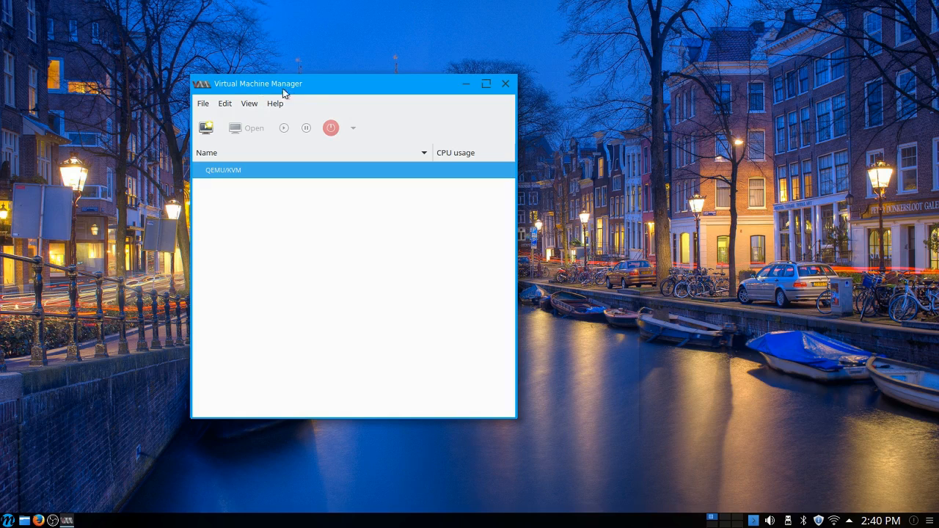
left_click_drag(302, 81, 220, 60)
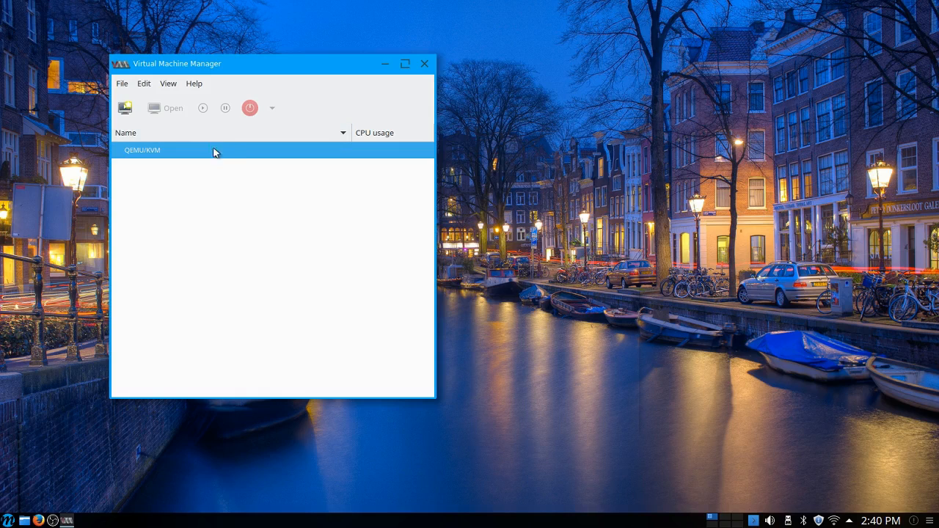
left_click(123, 84)
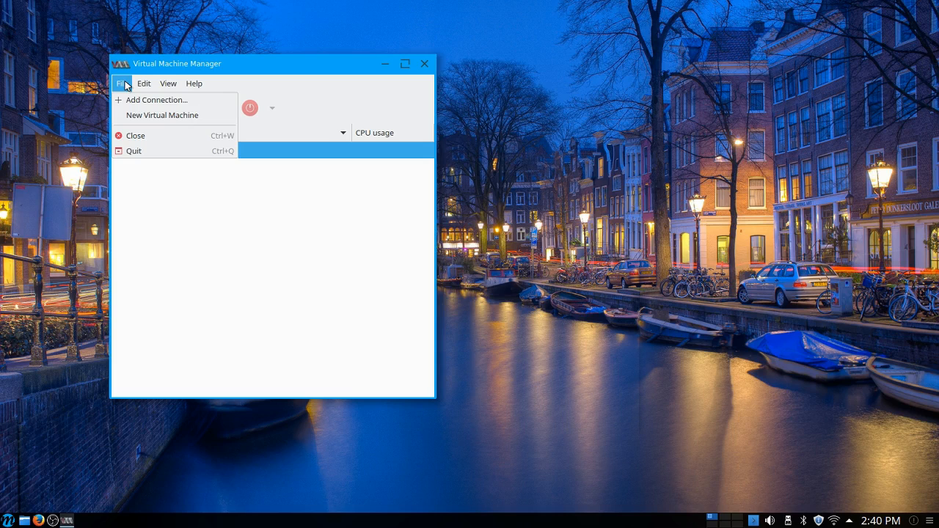
left_click(154, 115)
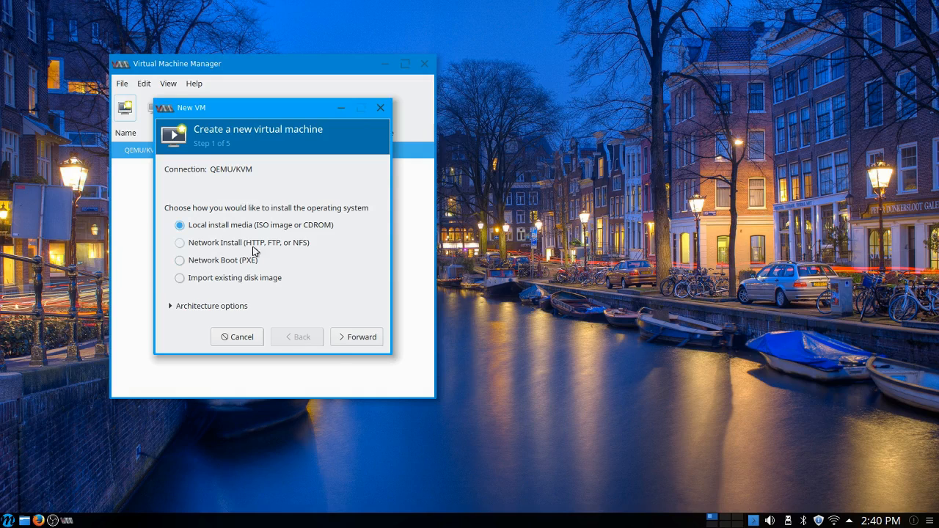
Step: List the contents of the Downloads folder in the drop-down terminal with ls, and hide the terminal again
key("F12")
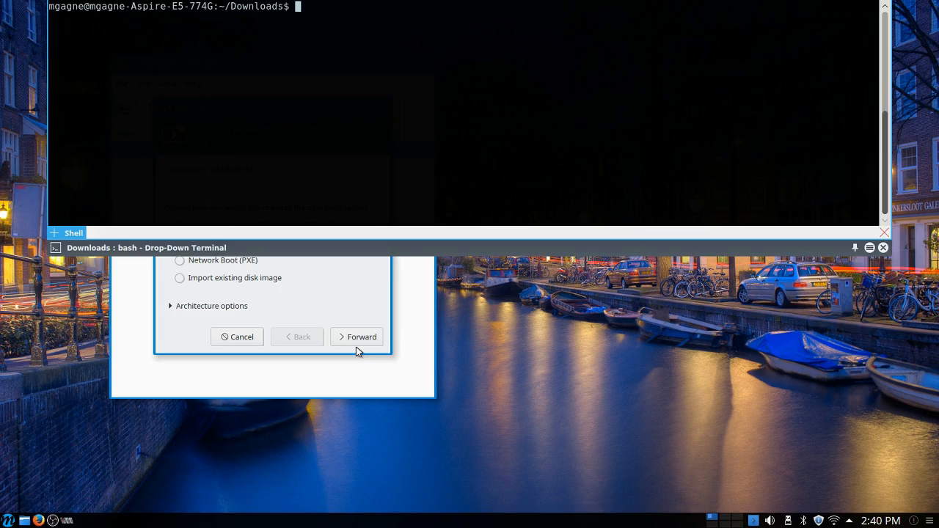
type("ls")
key("Return")
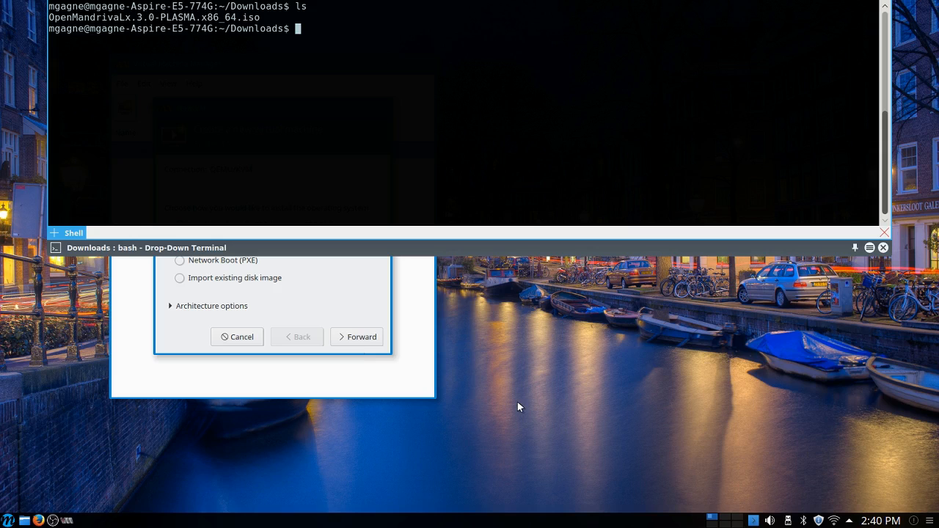
key("F12")
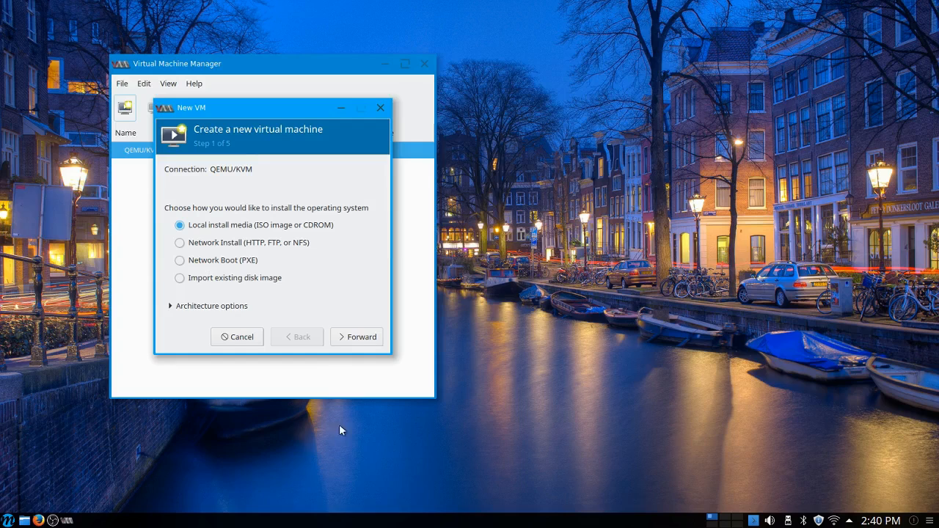
Step: Use local install media and choose OpenMandrivaLx.3.0-PLASMA.x86_64.iso from the Downloads storage pool as the ISO image
left_click(353, 340)
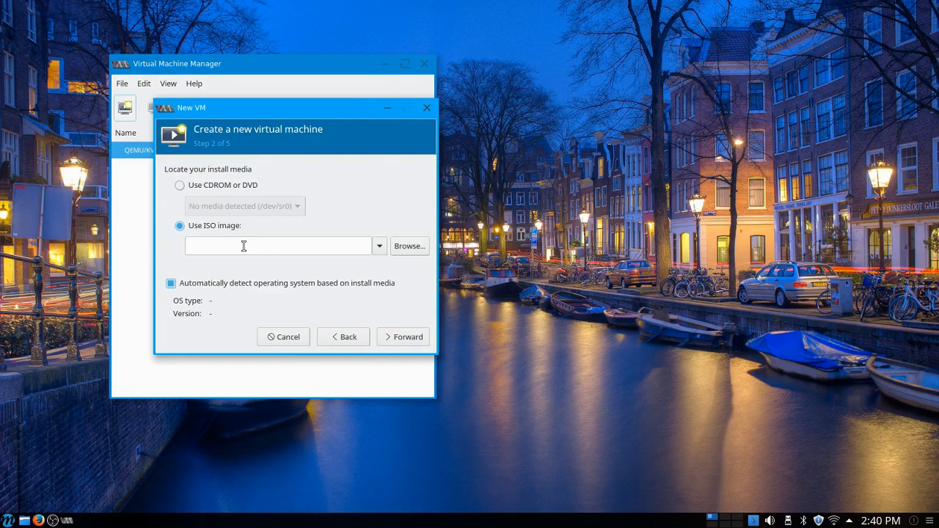
left_click(406, 246)
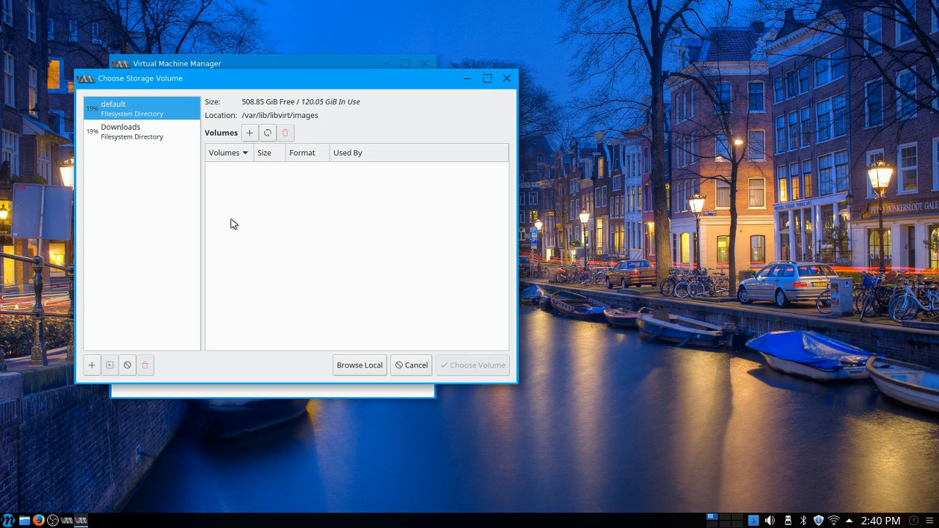
left_click(121, 130)
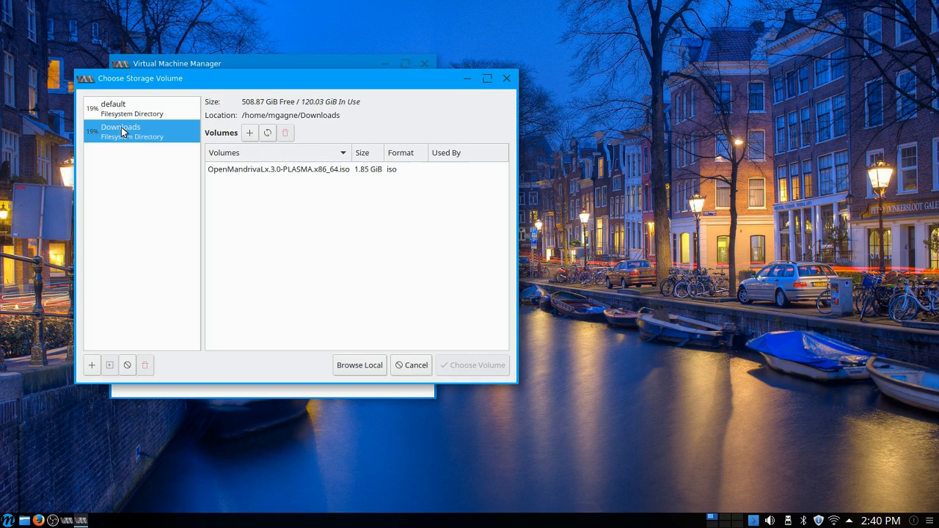
left_click(321, 171)
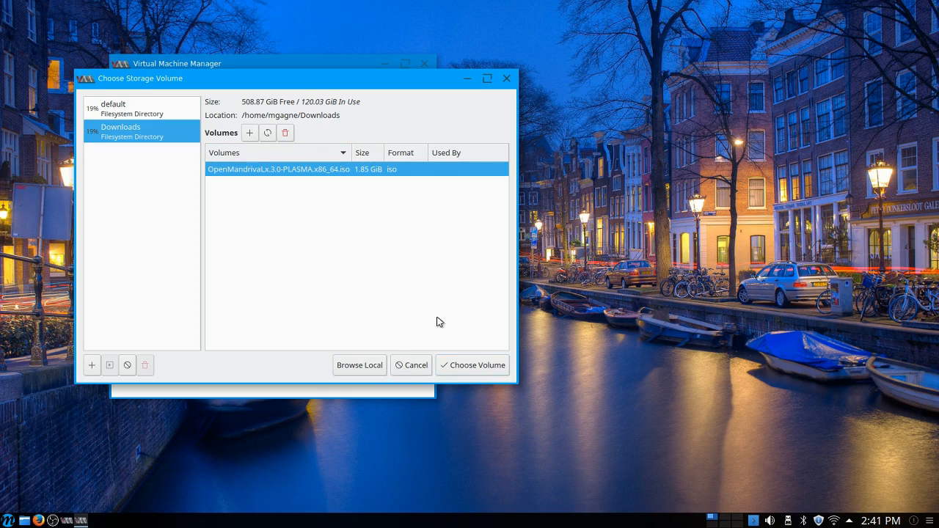
left_click(470, 368)
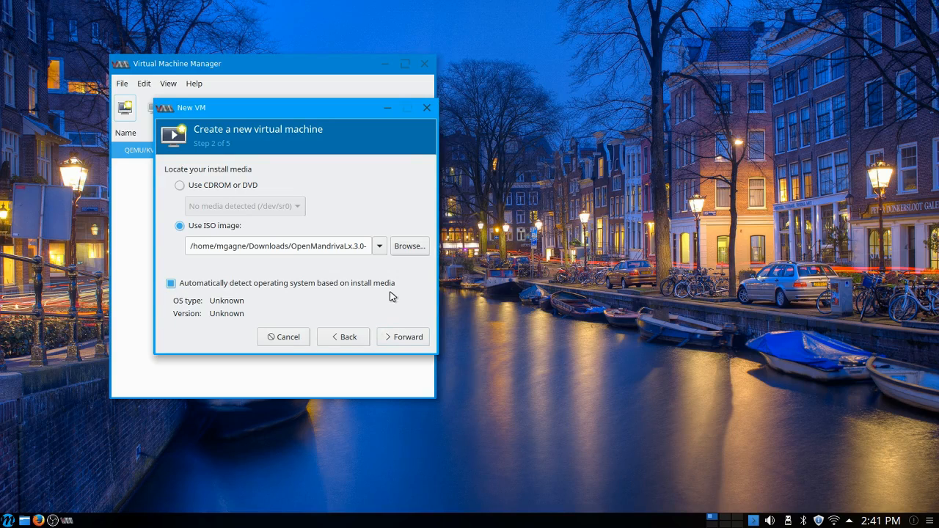
Step: Turn off automatic operating system detection, set the OS type to Linux and show all OS options
left_click(170, 283)
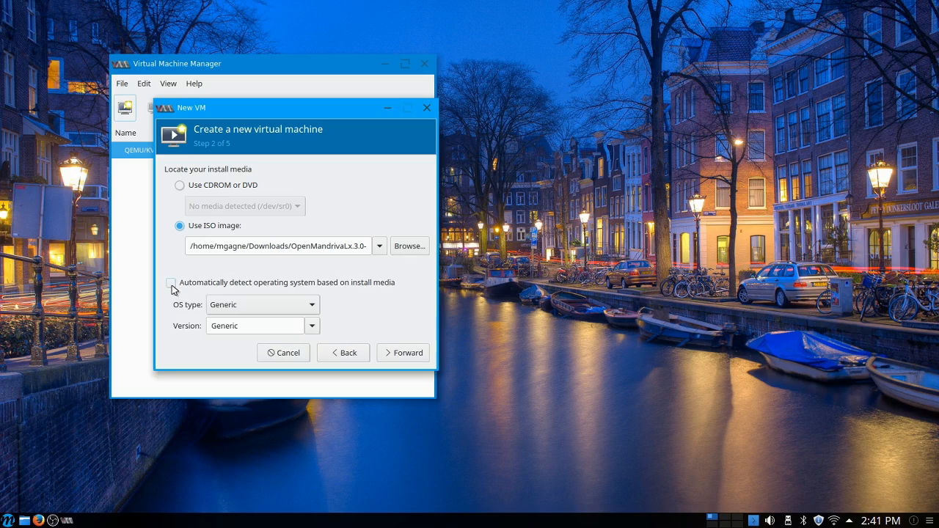
left_click(245, 308)
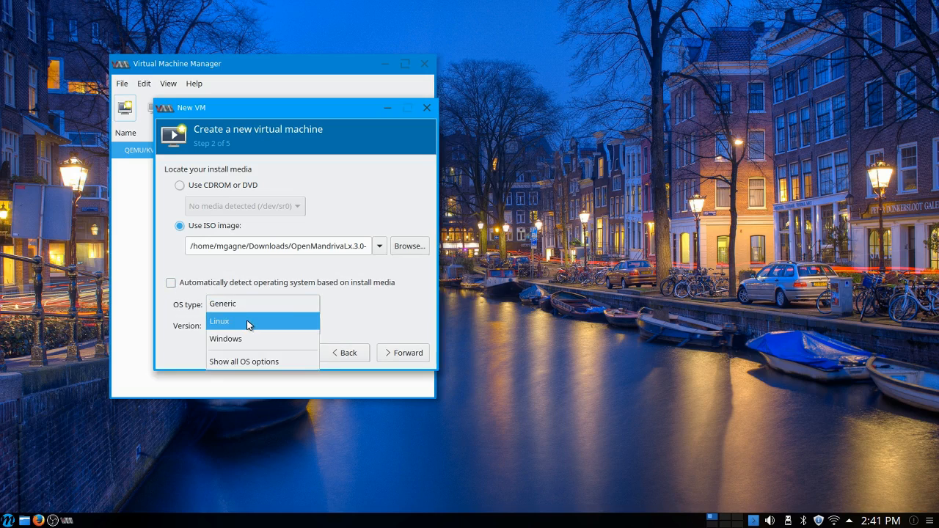
left_click(247, 321)
left_click(311, 326)
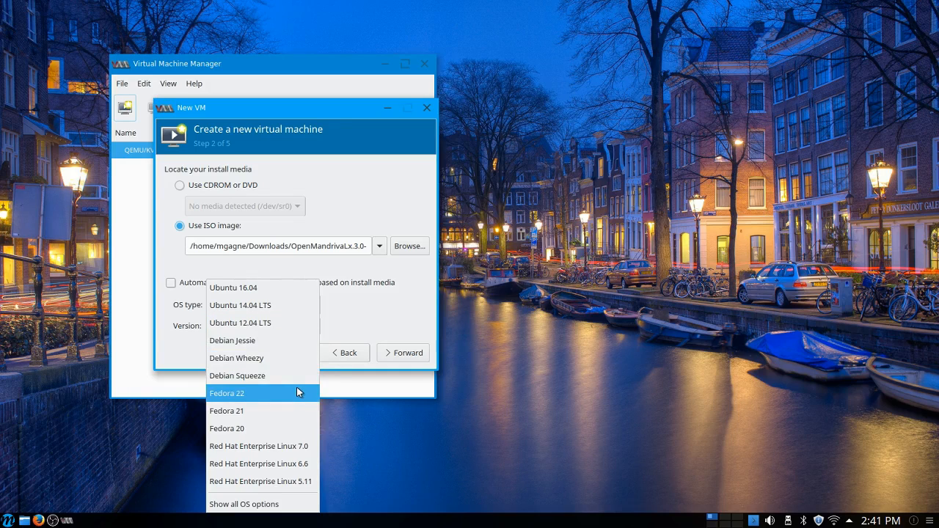
left_click(262, 505)
Step: Look through the full Linux version list for an OpenMandriva entry and re-enable automatic operating system detection
left_click(310, 328)
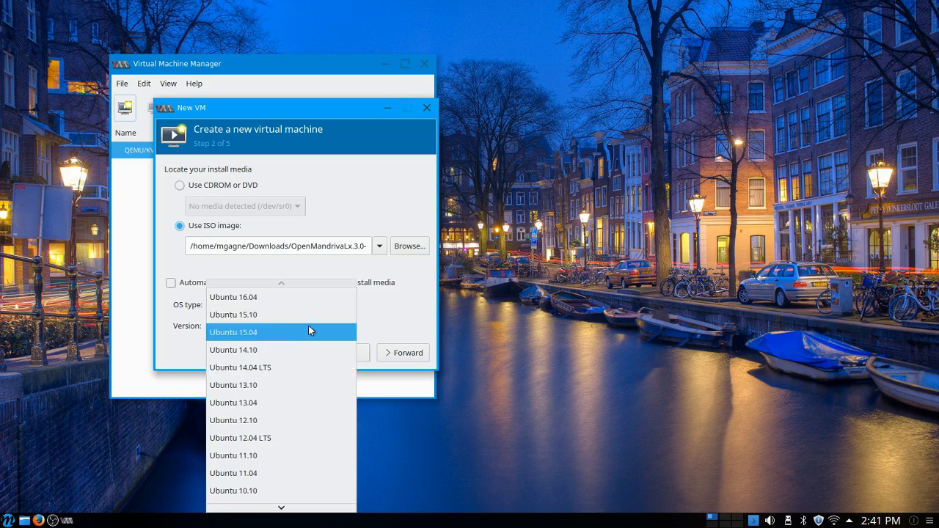
scroll(242, 386, "down", 2)
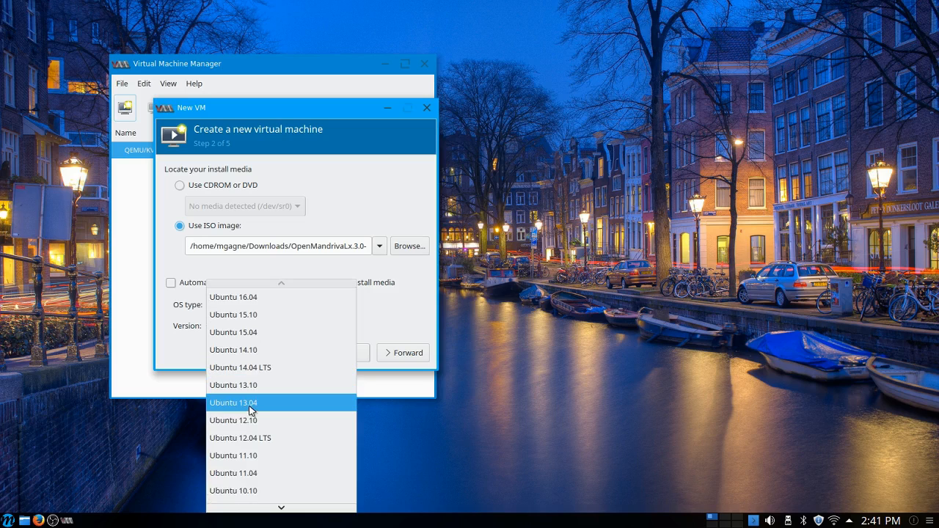
scroll(250, 409, "down", 7)
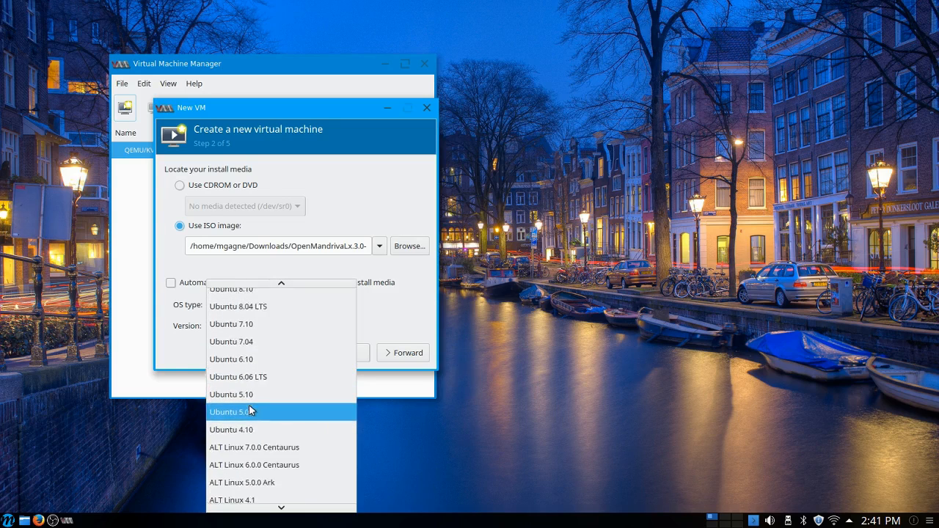
scroll(249, 409, "down", 12)
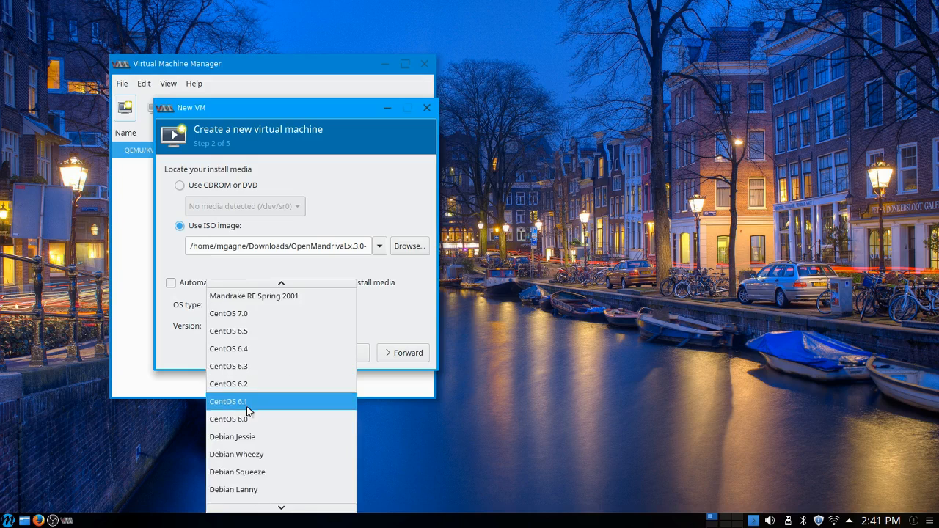
scroll(248, 405, "down", 13)
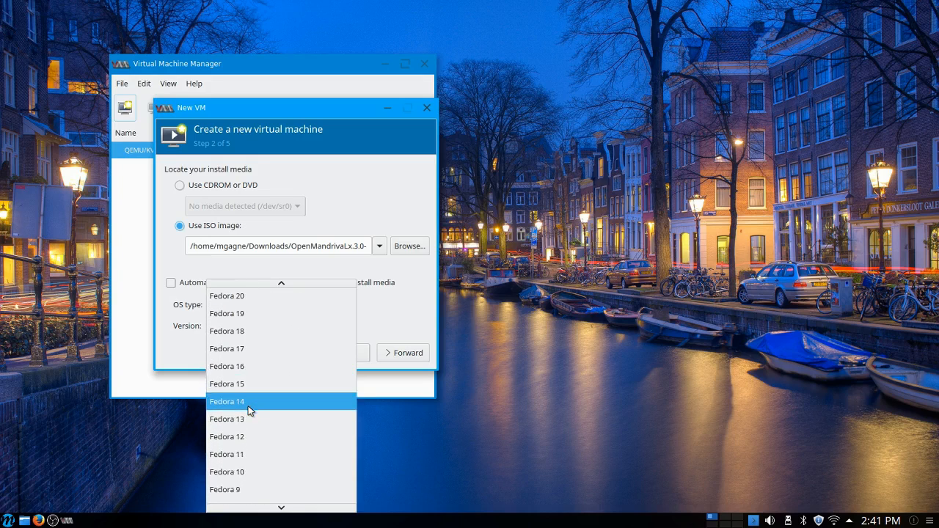
scroll(249, 411, "down", 7)
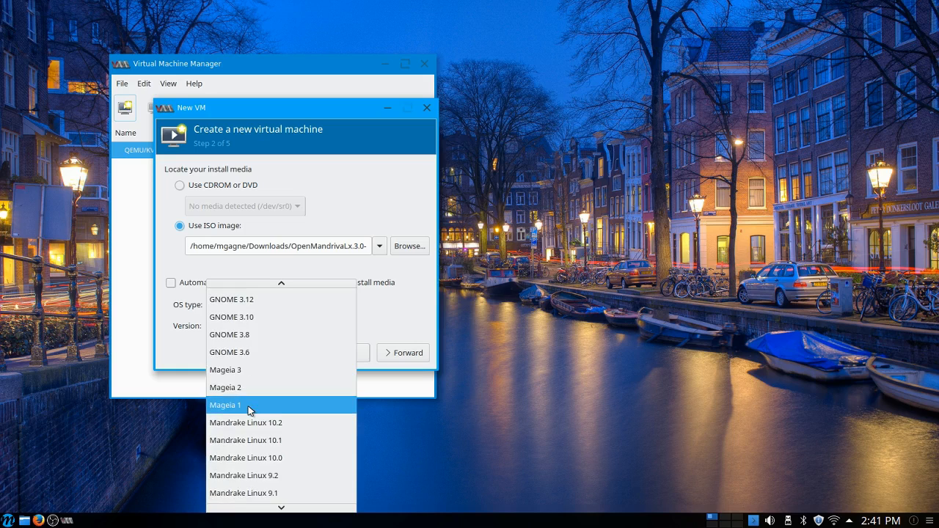
scroll(250, 410, "down", 9)
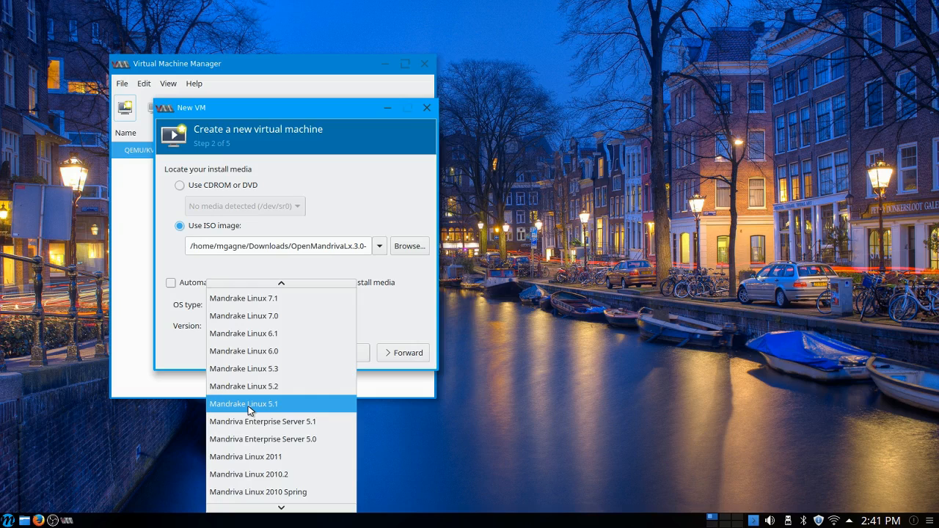
scroll(249, 409, "down", 4)
scroll(250, 411, "down", 2)
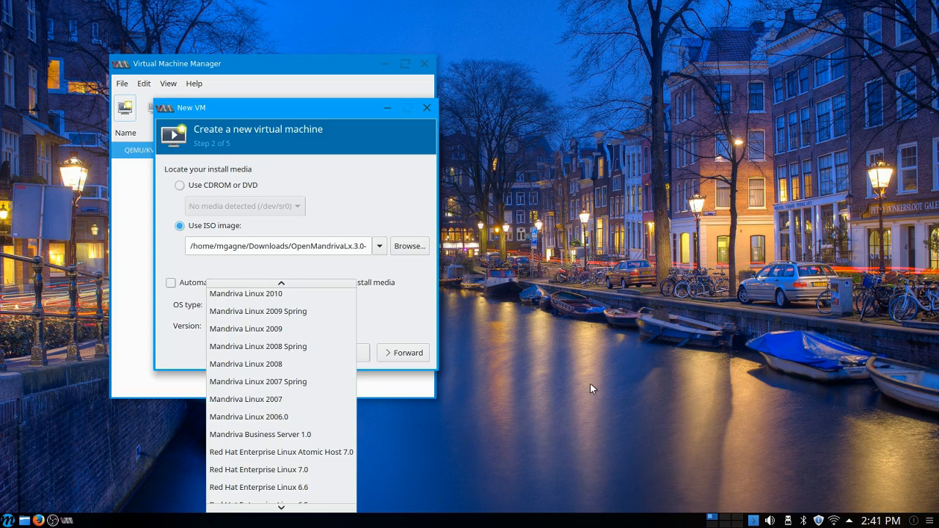
left_click(668, 353)
left_click(170, 283)
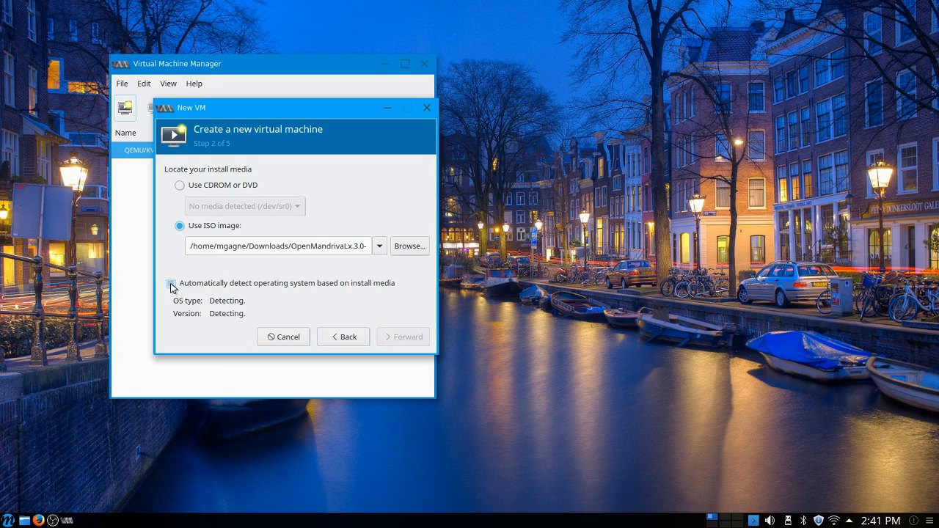
Step: Set the virtual machine's memory to 2048 MiB and accept a 20.0 GiB disk image for its storage
left_click(415, 337)
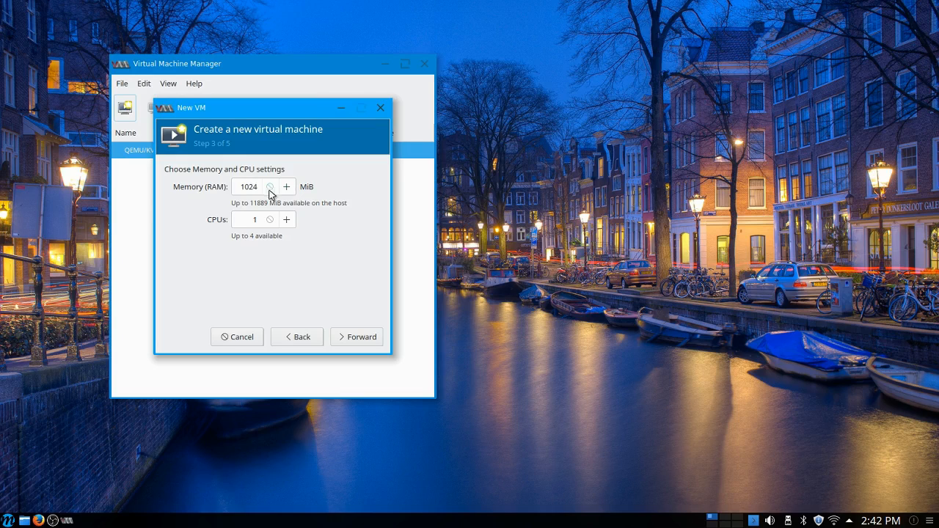
left_click(250, 186)
double_click(249, 185)
type("2048")
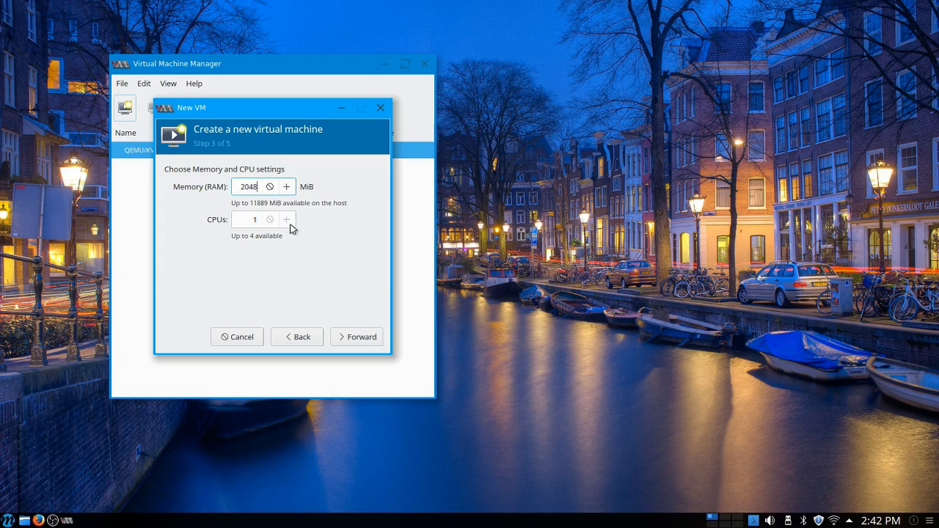
left_click(360, 337)
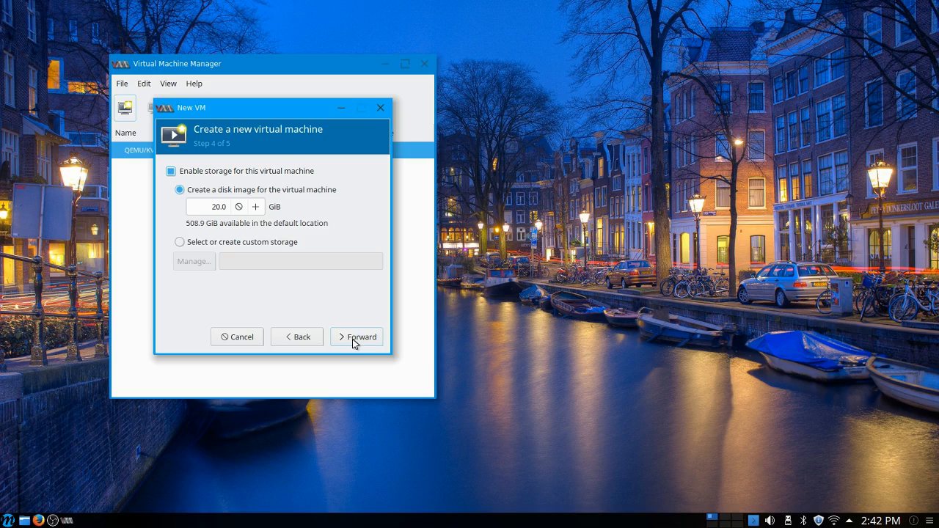
left_click(351, 340)
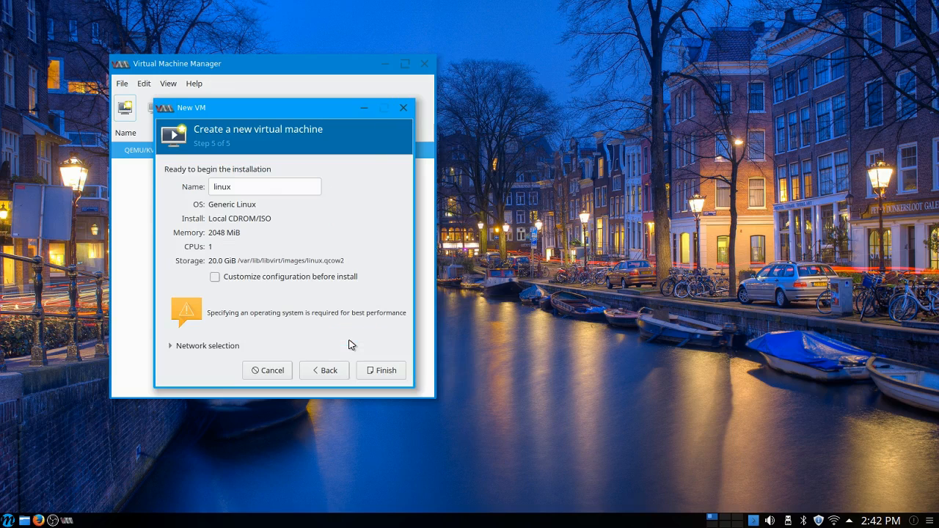
Step: Name the virtual machine OpenMandriva and finish the wizard to begin the installation
left_click_drag(252, 189, 130, 184)
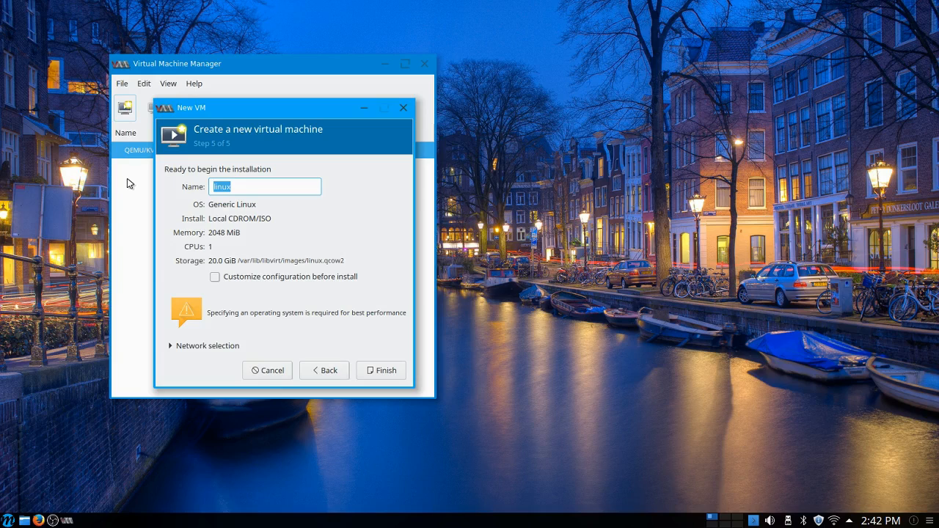
type("OpenMandri")
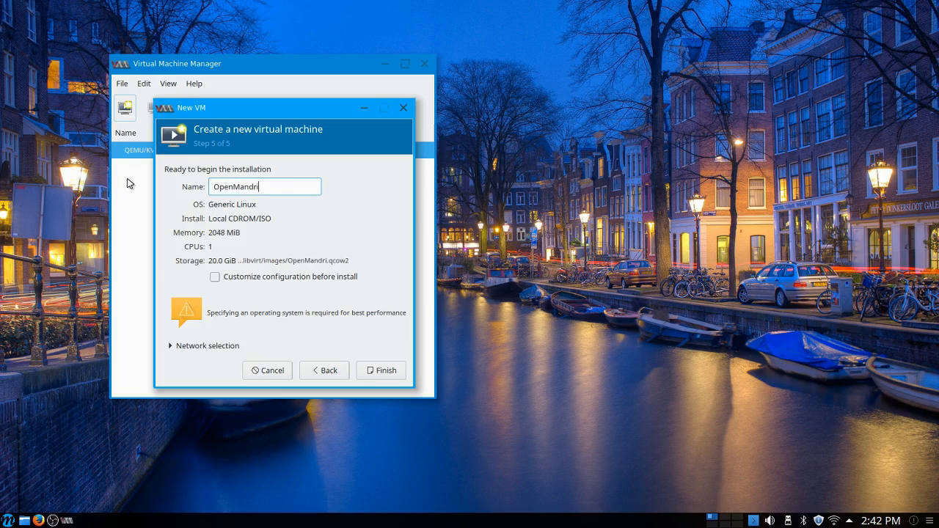
type("va")
left_click(386, 372)
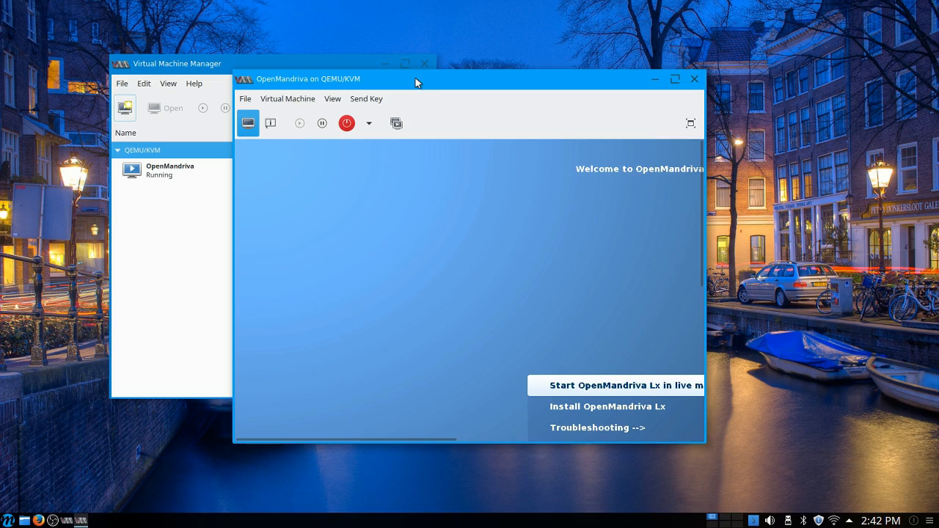
Step: Move the OpenMandriva console window aside and bring the Virtual Machine Manager window to the front
left_click_drag(415, 79, 341, 25)
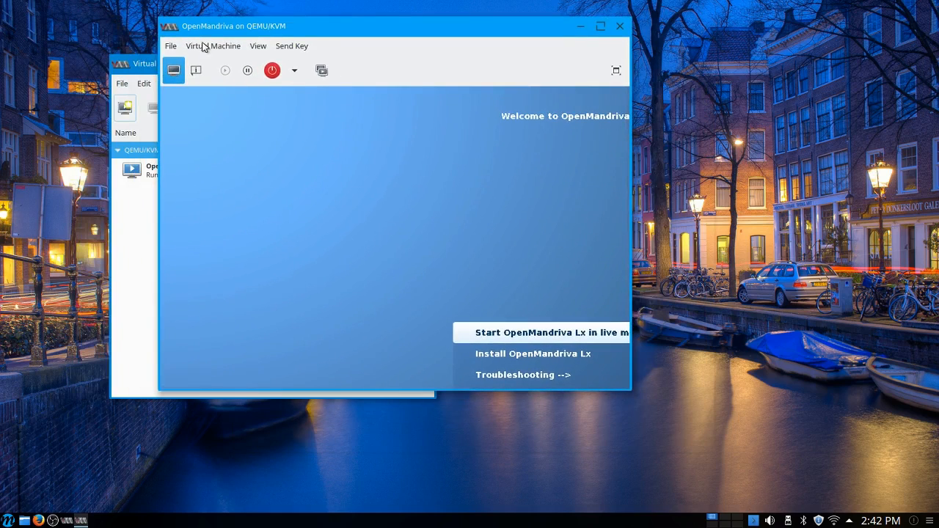
left_click(139, 70)
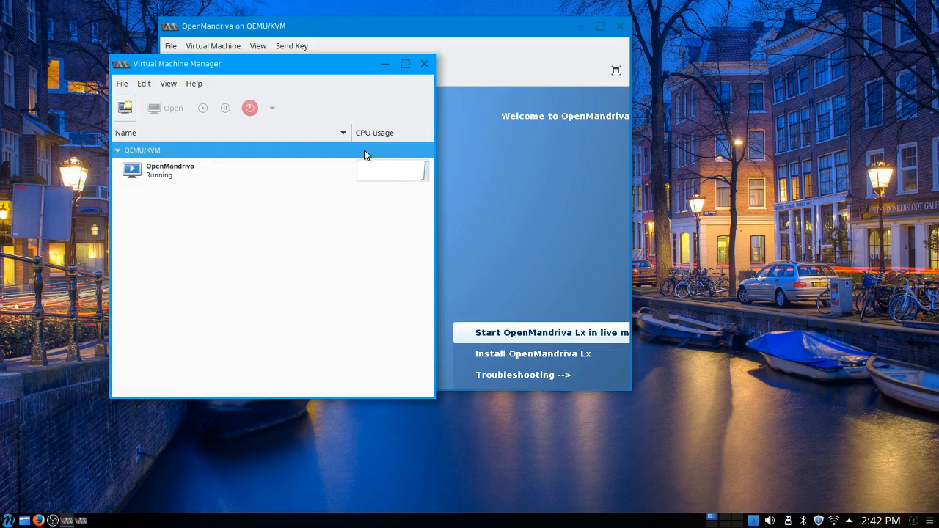
Step: Enlarge the OpenMandriva console window until the whole boot menu shows and boot the Install OpenMandriva Lx entry
left_click(464, 25)
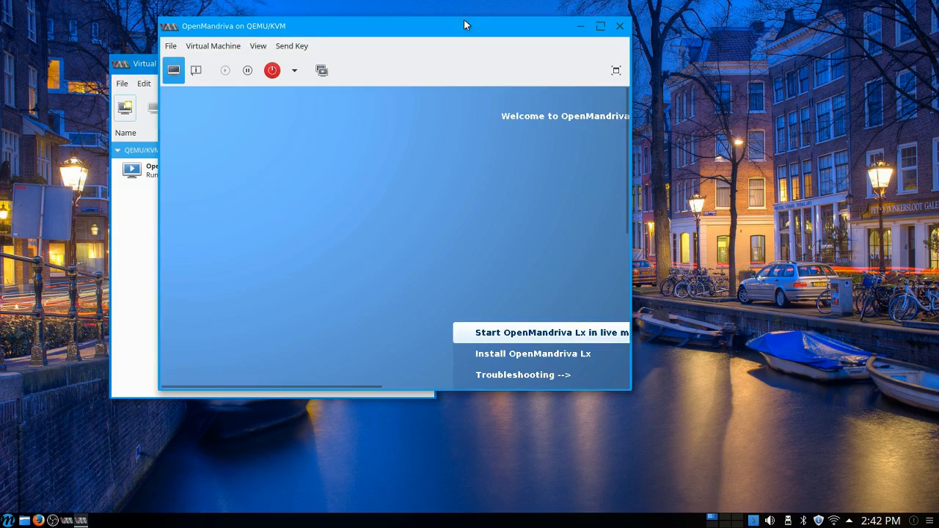
left_click_drag(632, 393, 875, 478)
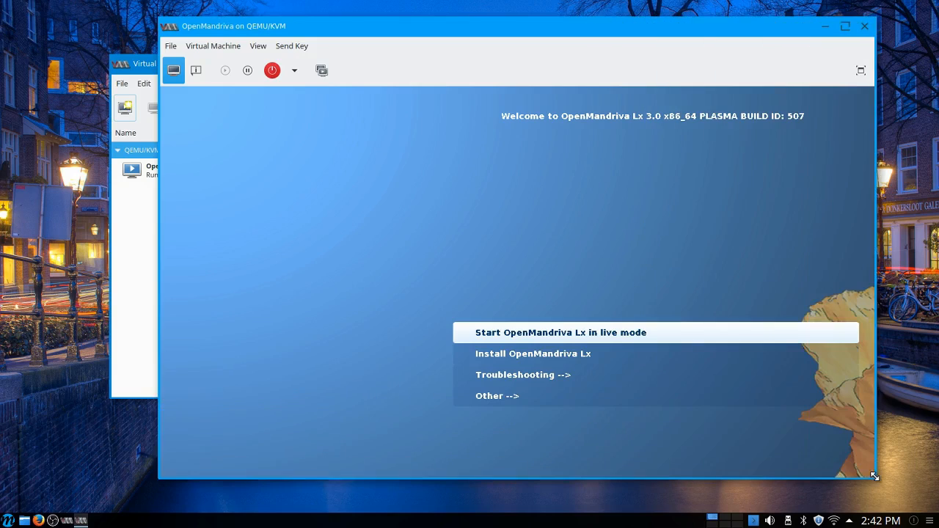
left_click(529, 361)
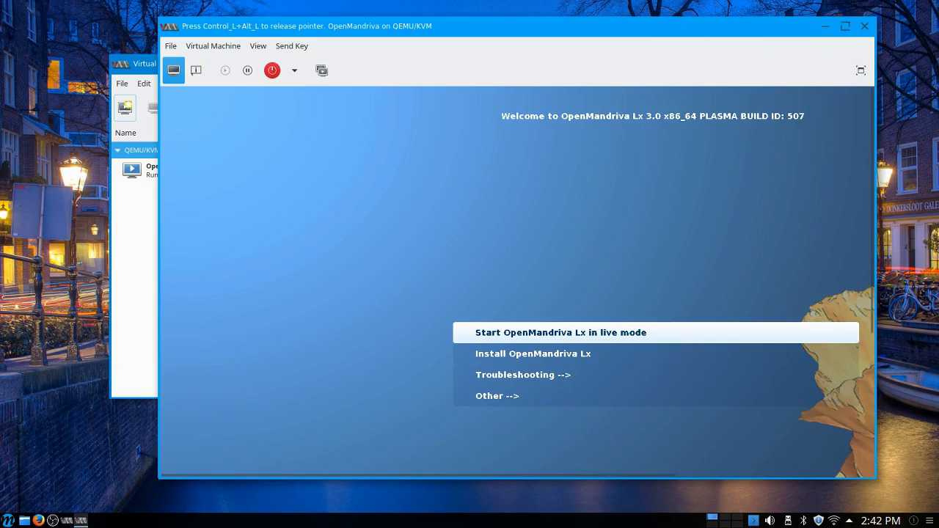
key("Down")
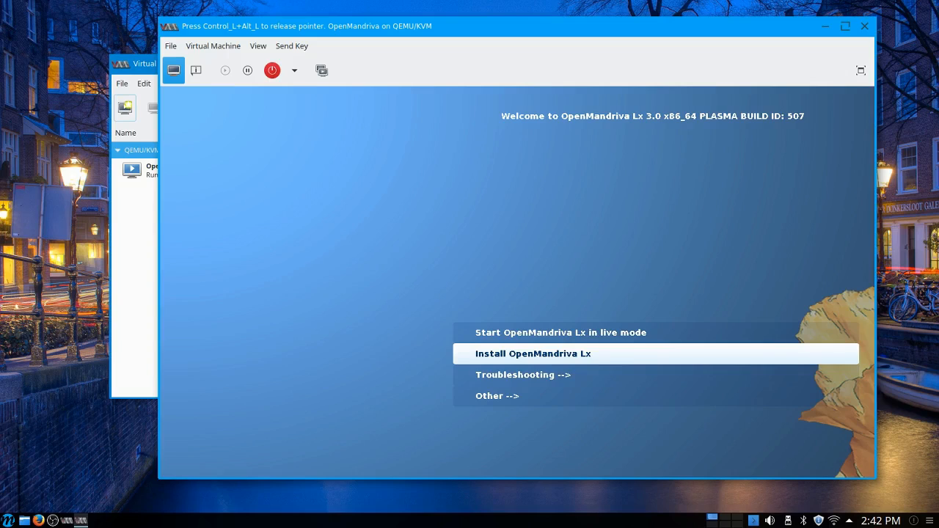
key("Return")
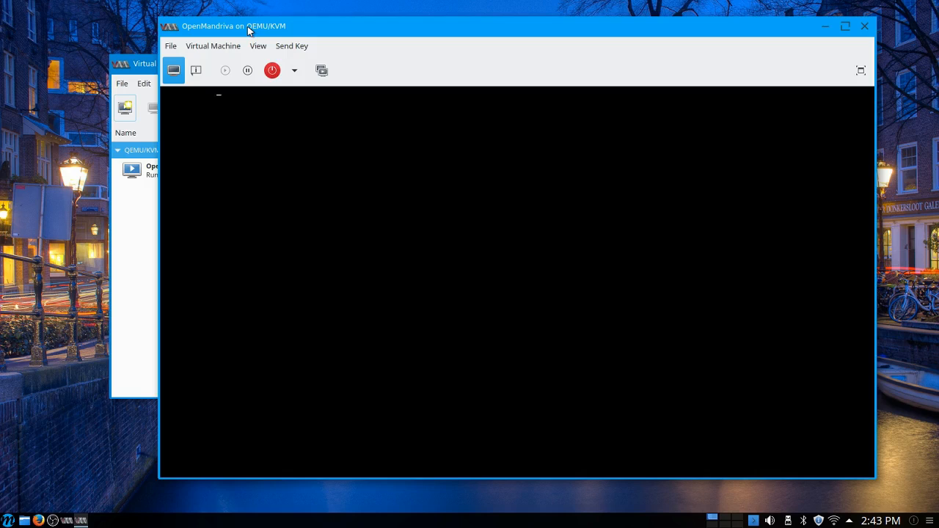
Step: Reposition the virtual machine console window and extend it downward to fit the guest display
left_click_drag(248, 30, 223, 19)
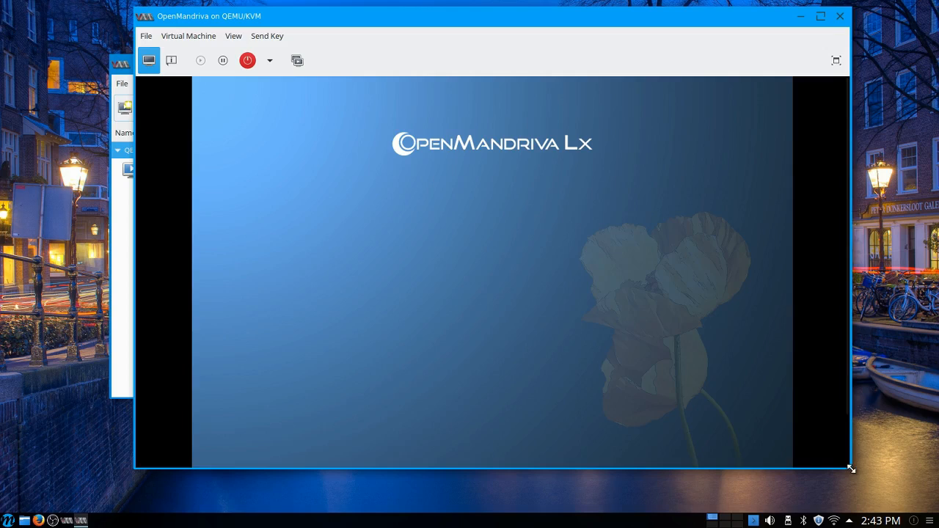
left_click_drag(849, 466, 860, 512)
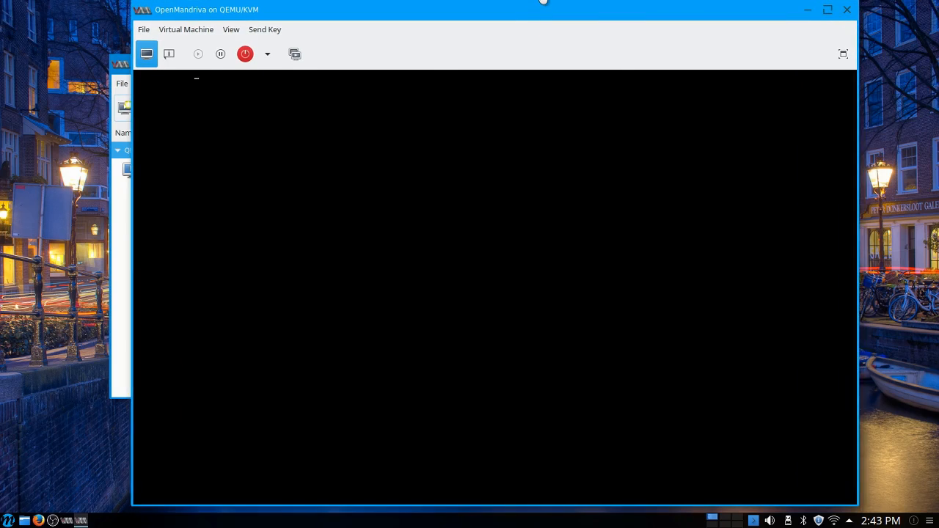
mouse_move(543, 2)
left_mouse_down()
mouse_move(541, 13)
mouse_move(536, 4)
left_mouse_up()
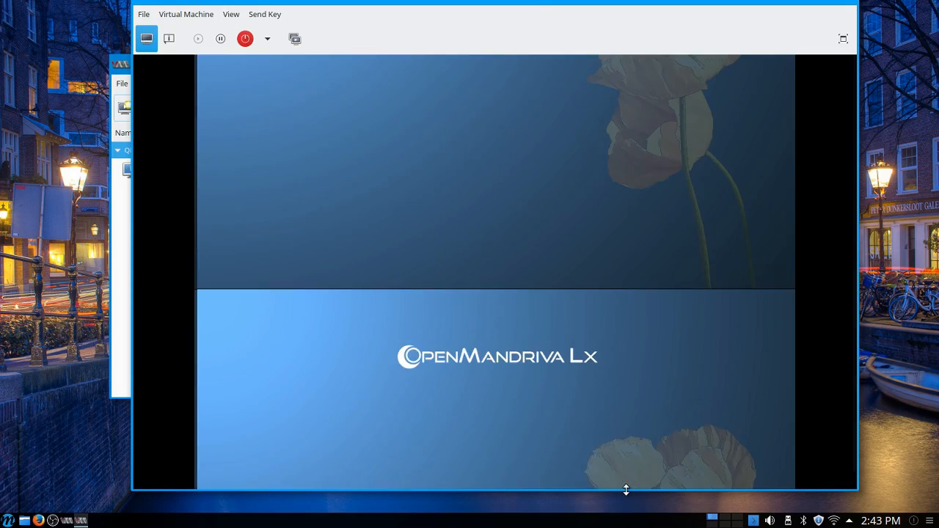
left_click_drag(625, 493, 625, 507)
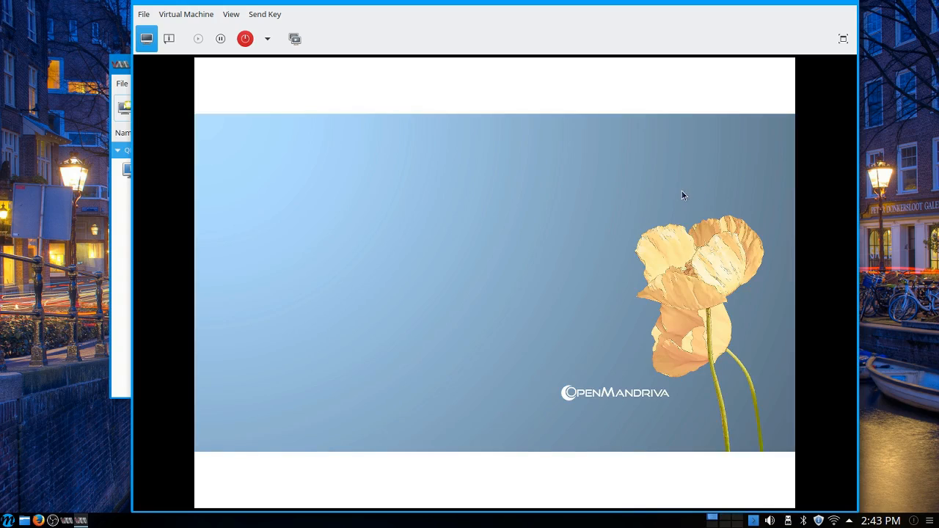
Step: Move the Virtual Machine Manager window clear of the installer and return to the OpenMandriva console
left_click(115, 306)
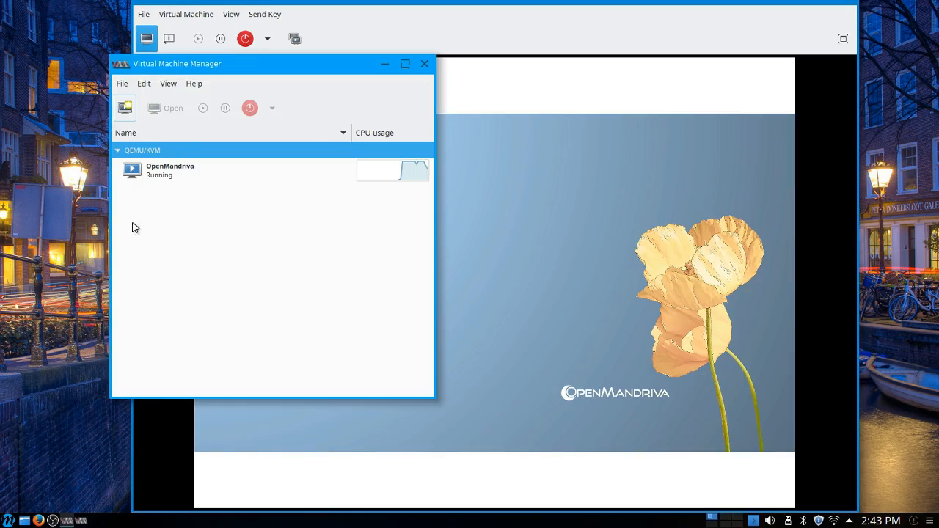
left_click_drag(241, 69, 163, 105)
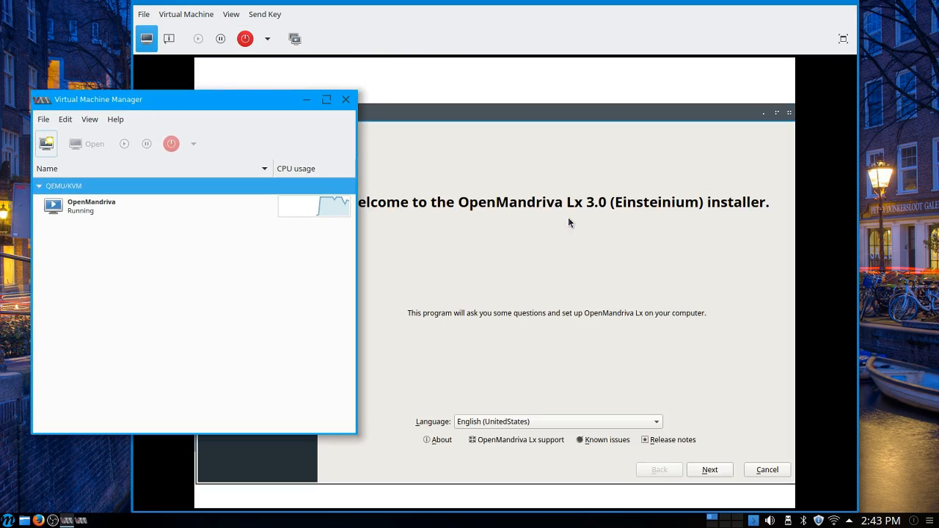
left_click(524, 24)
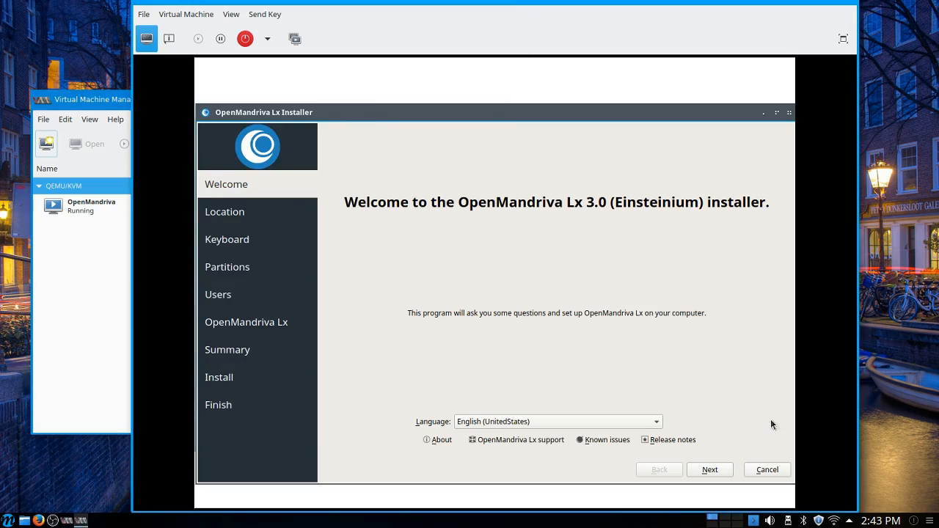
Step: Accept English (UnitedStates) as the installer language and set the location to region America, zone Toronto
left_click(710, 470)
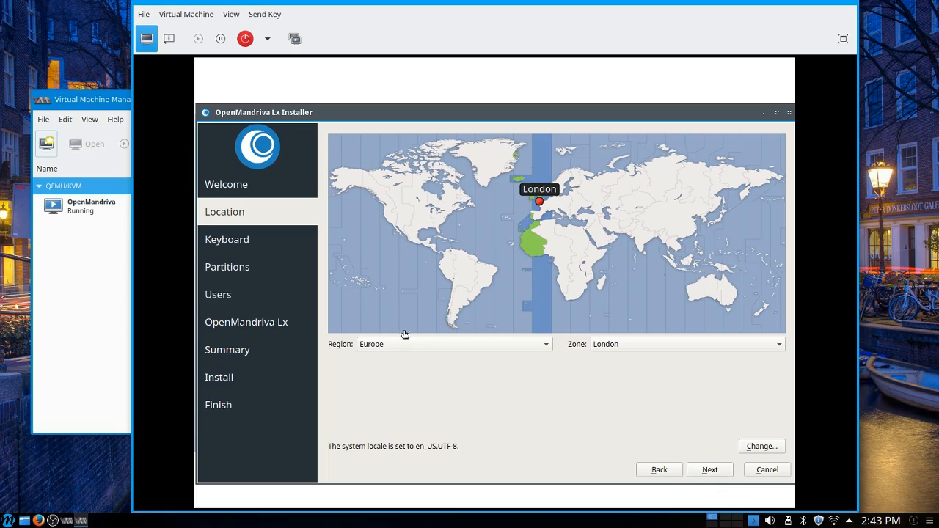
left_click(431, 349)
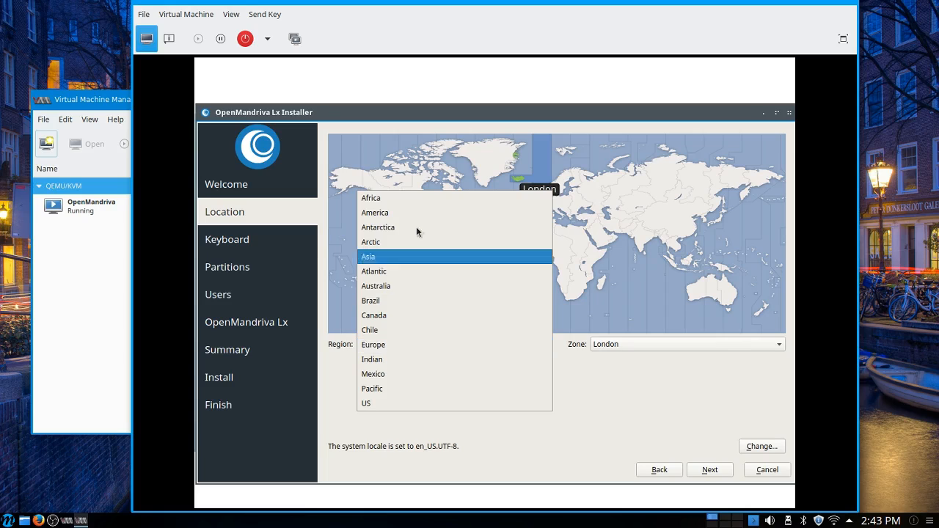
left_click(400, 212)
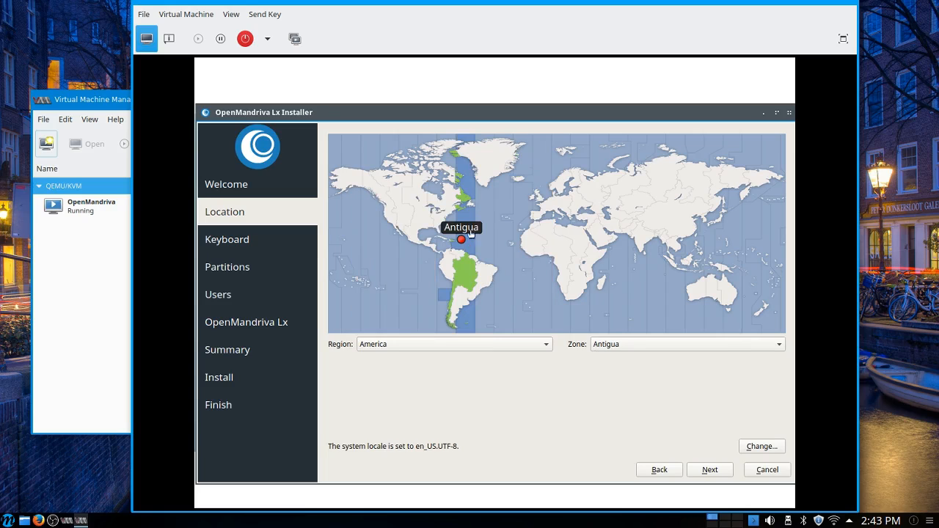
left_click(626, 344)
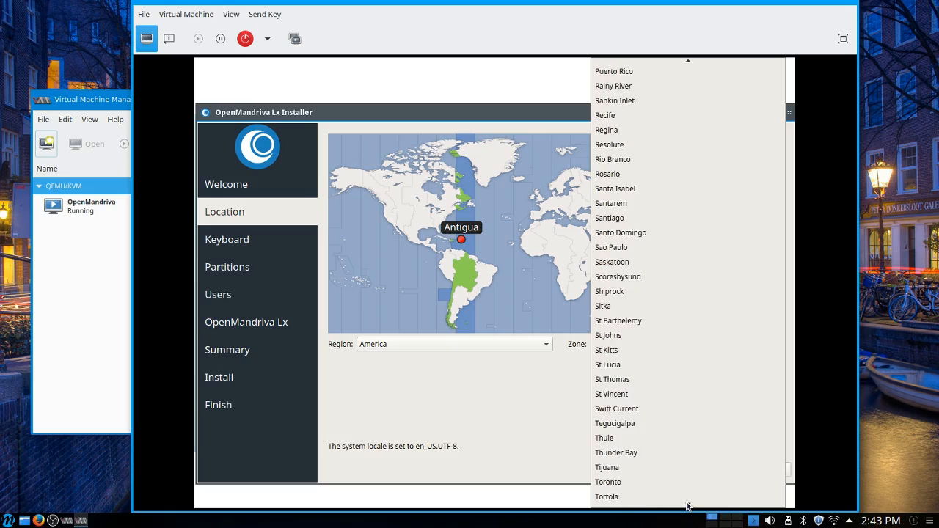
left_click(616, 413)
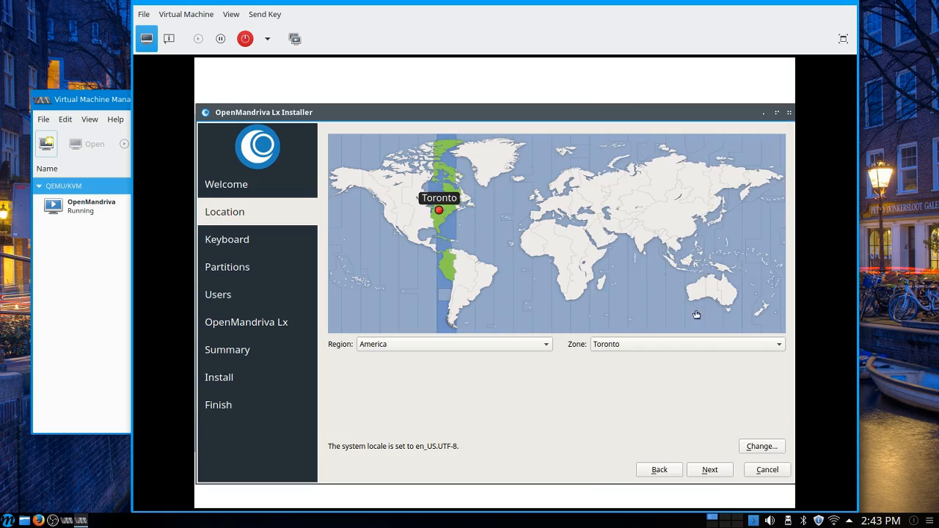
left_click(721, 472)
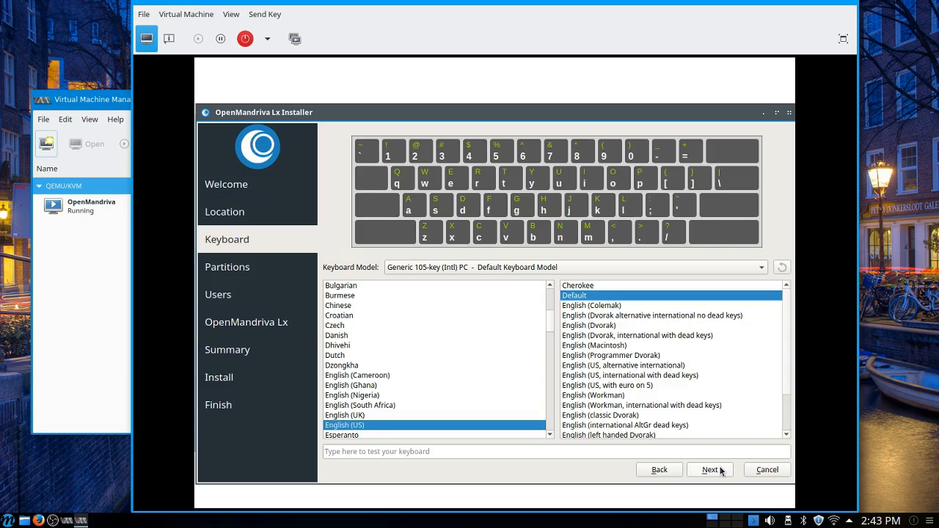
Step: Accept the default English (US) keyboard layout and choose Erase disk as the partitioning for the 20.0 GiB drive
left_click(721, 471)
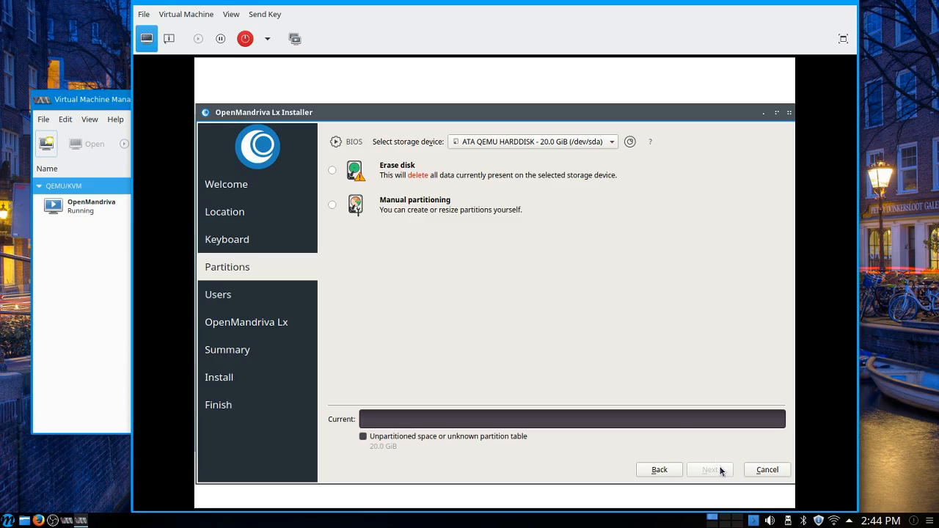
left_click(332, 170)
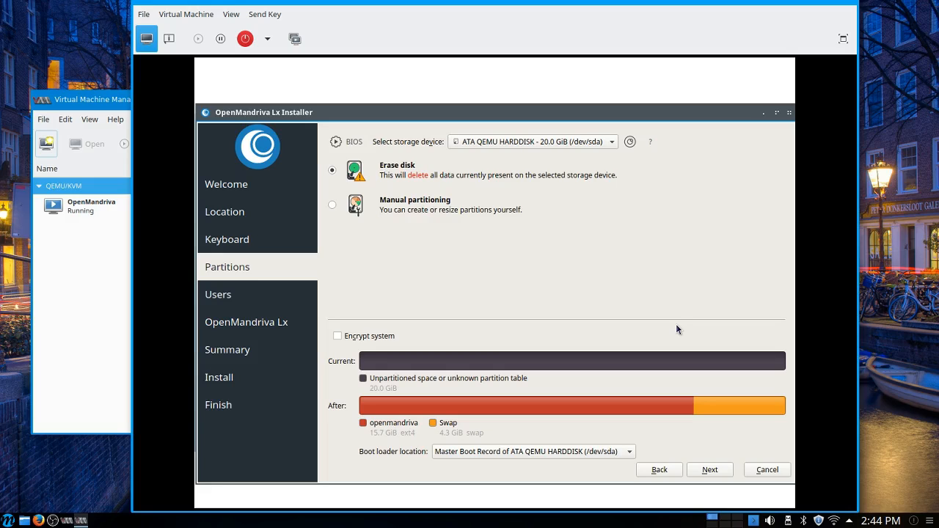
left_click(710, 469)
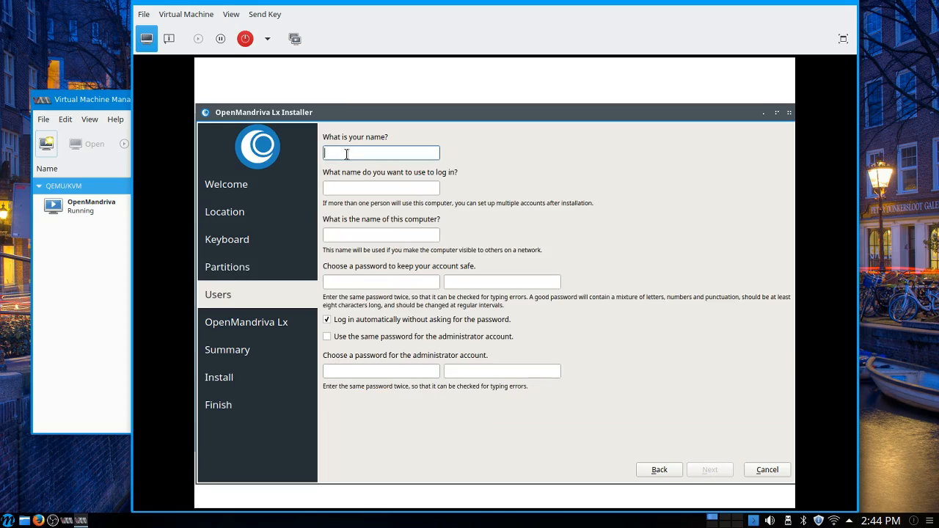
Step: Fill in the user's full name and login name, and name the computer openmdv
type("Marcel Gagne")
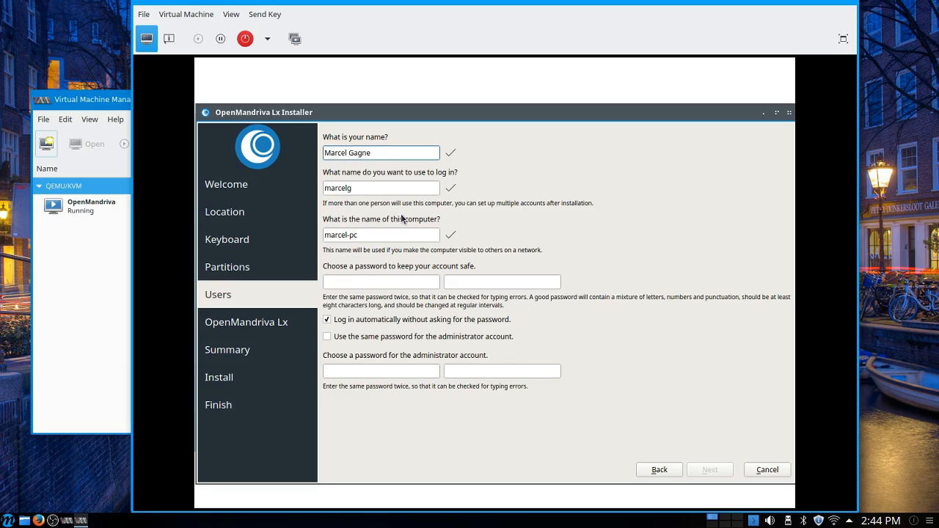
key("Tab")
type("marcel")
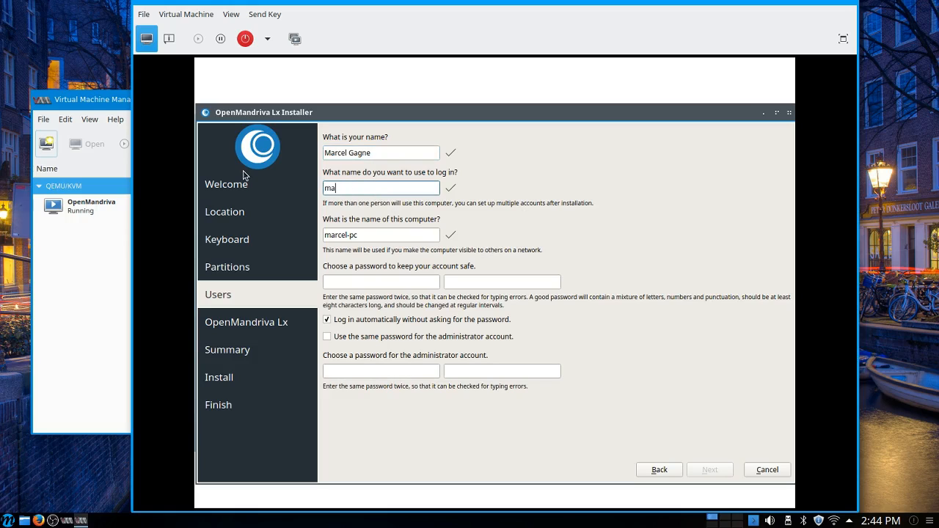
key("Tab")
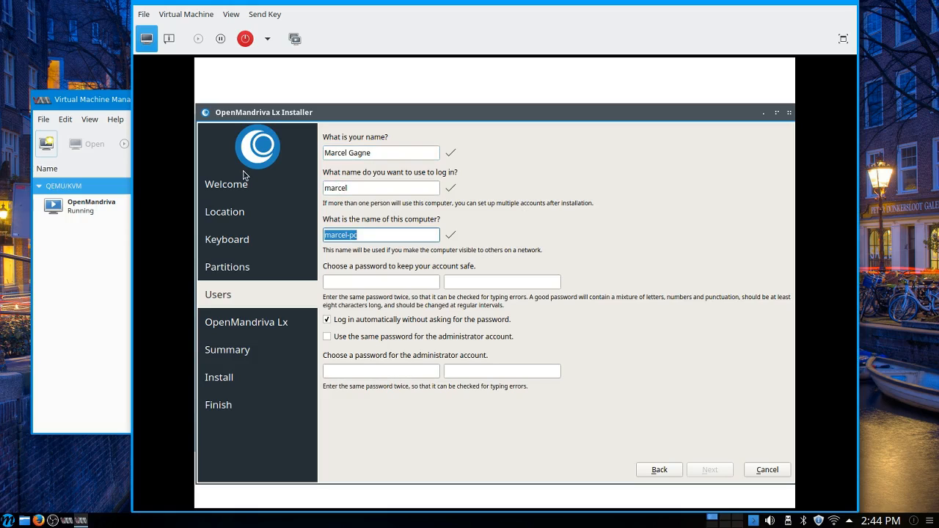
type("openmdc")
key("BackSpace")
type("v")
Step: Enter the user account password and repeat it in the confirmation field
left_click(391, 284)
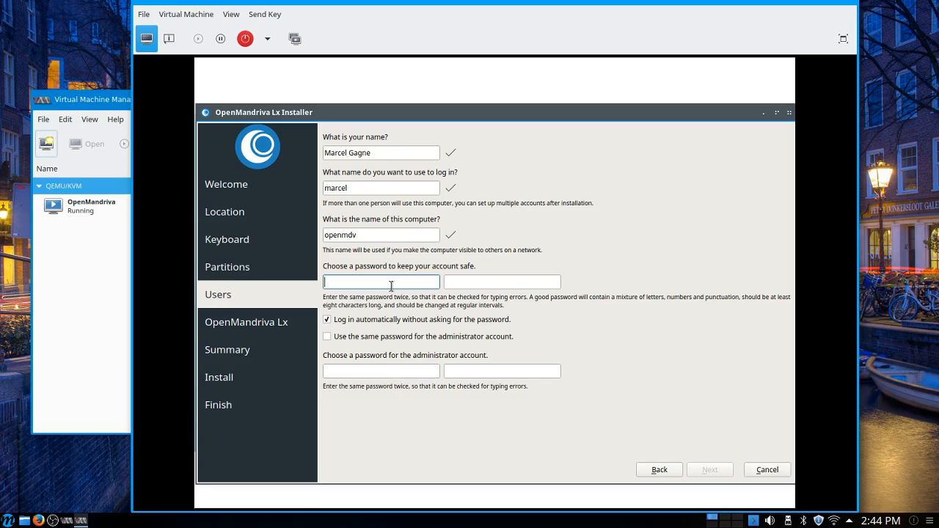
type("*****")
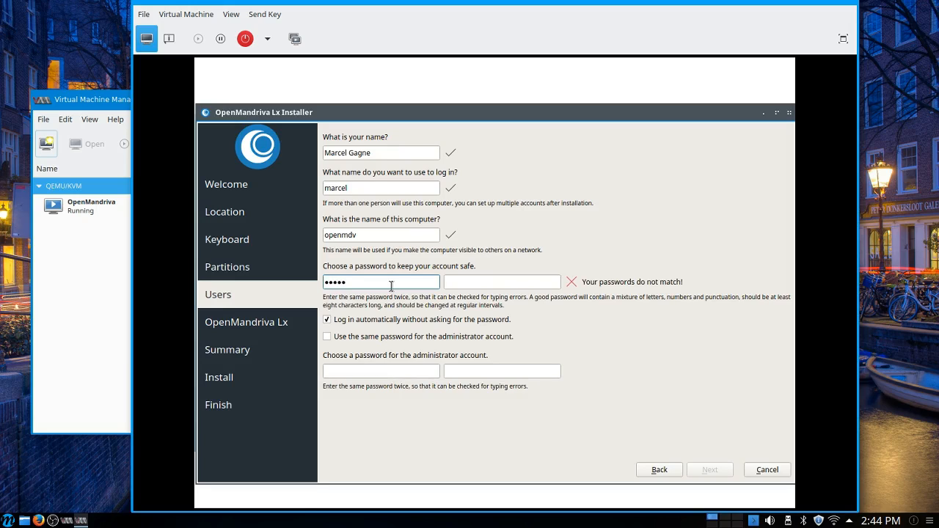
key("BackSpace")
key("BackSpace")
key("BackSpace")
key("BackSpace")
key("BackSpace")
type("*********")
key("Tab")
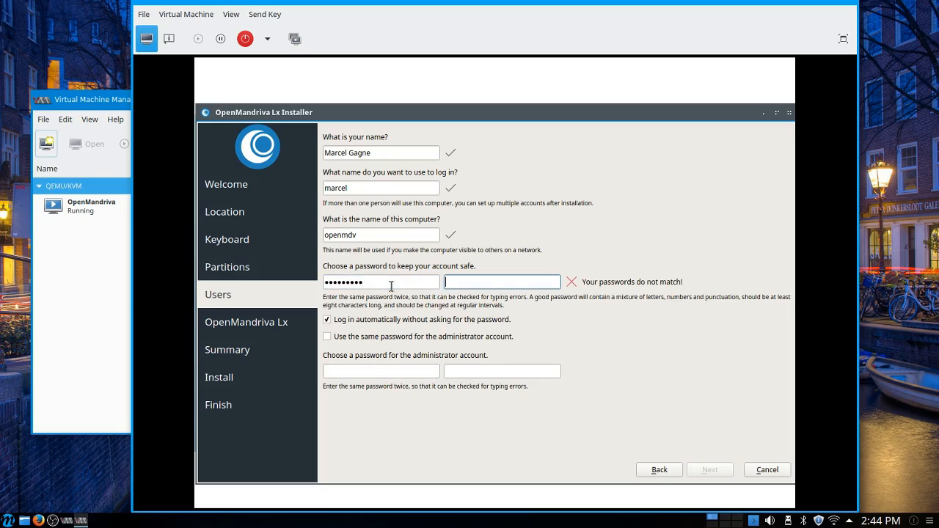
type("*********")
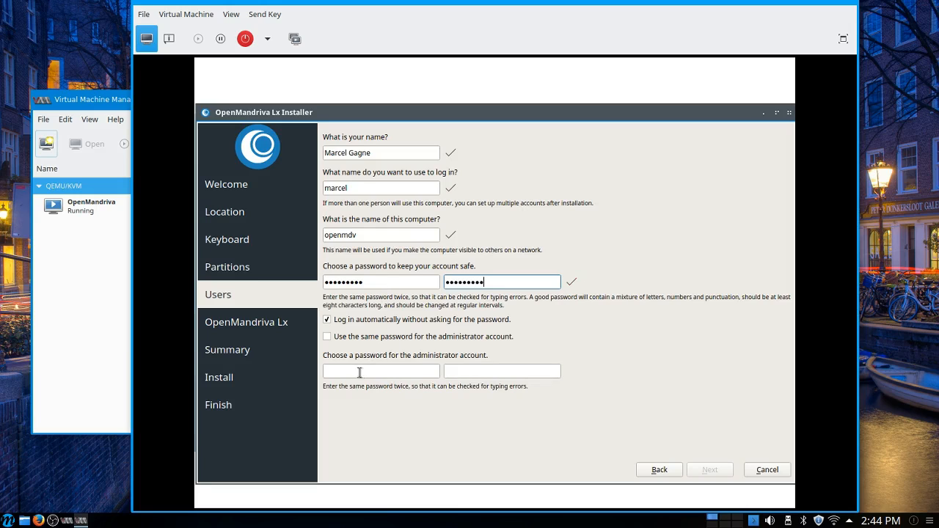
Step: Use the same password for the administrator account, turn off automatic login and continue past the user settings
left_click(327, 337)
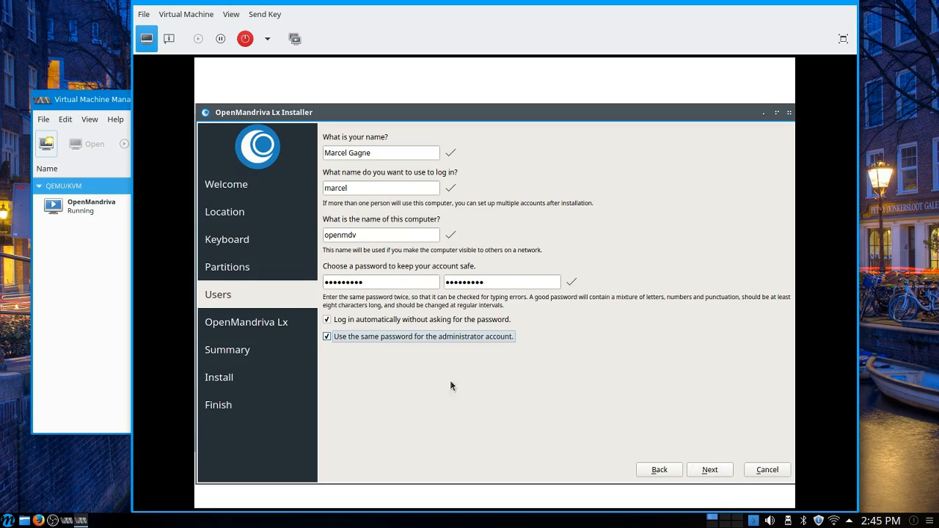
left_click(328, 320)
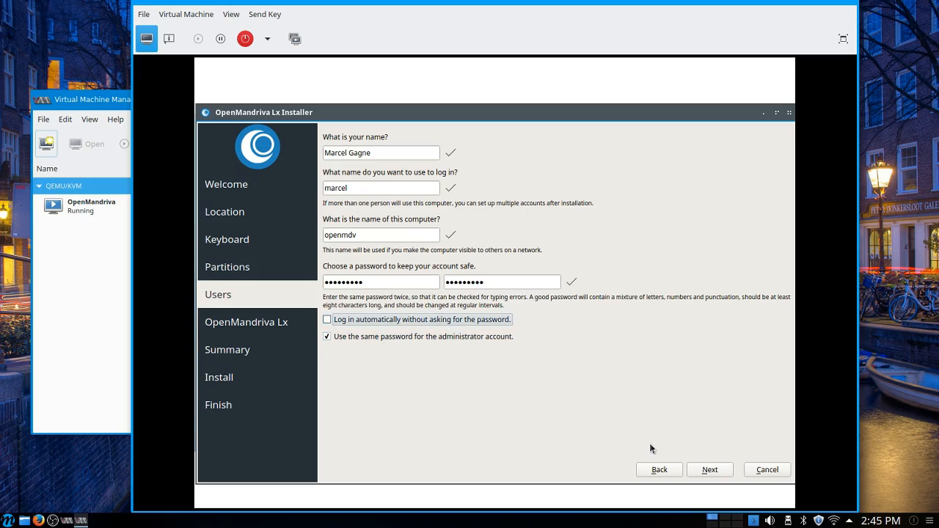
left_click(709, 471)
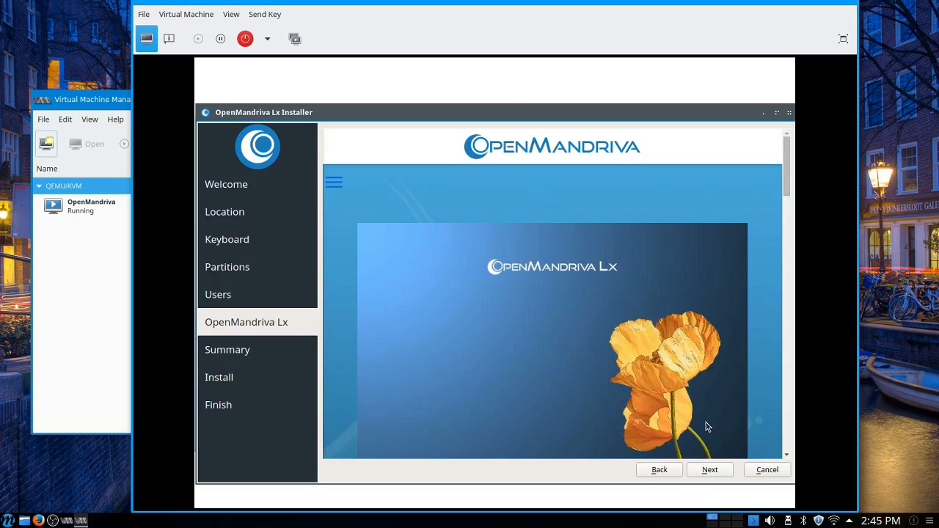
Step: Continue through the installation summary, confirm installing now, and bring the Virtual Machine Manager window to the front
left_click(709, 473)
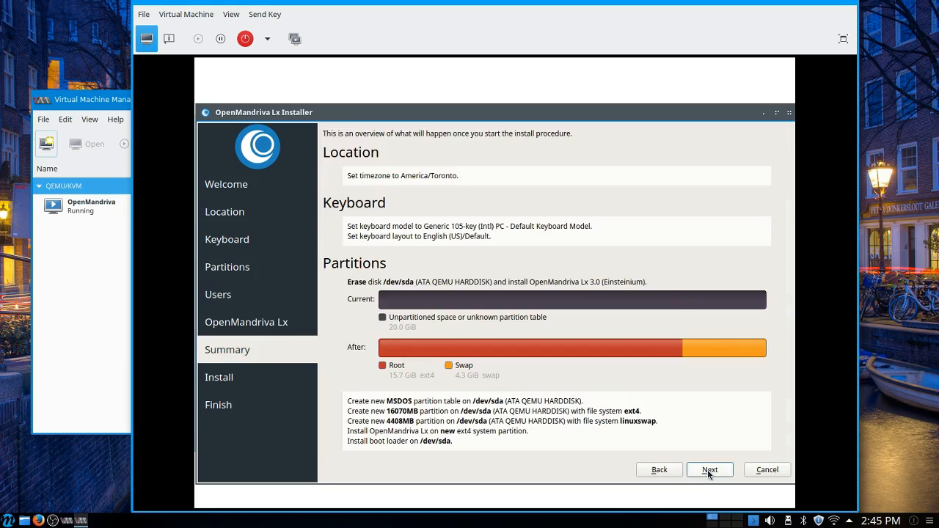
left_click(709, 473)
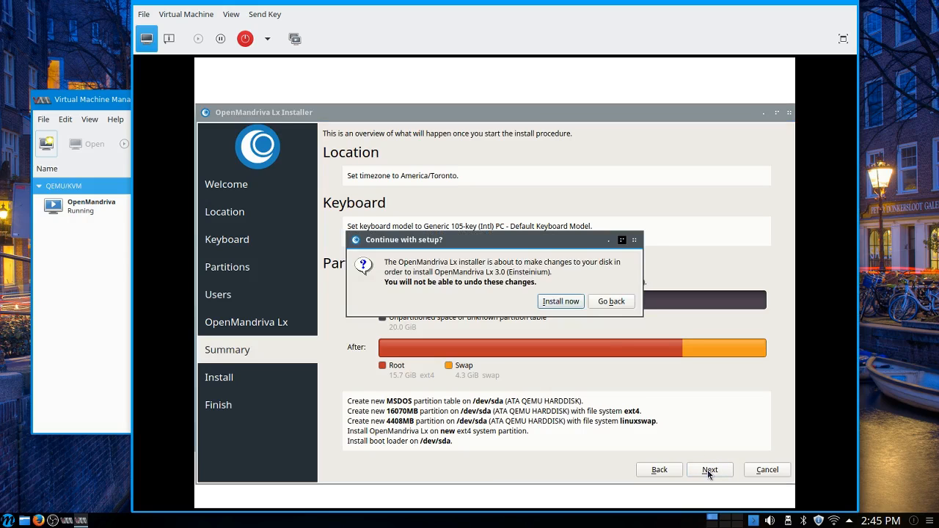
left_click(569, 300)
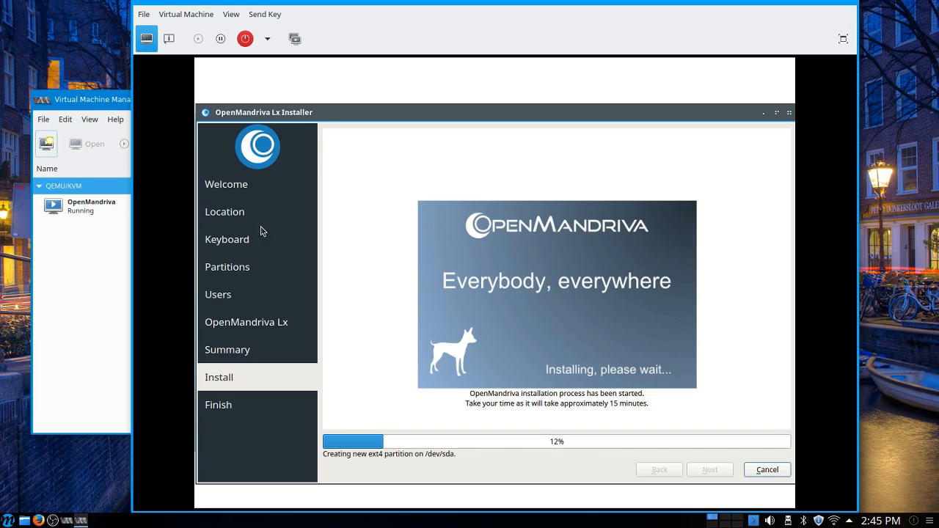
left_click(100, 101)
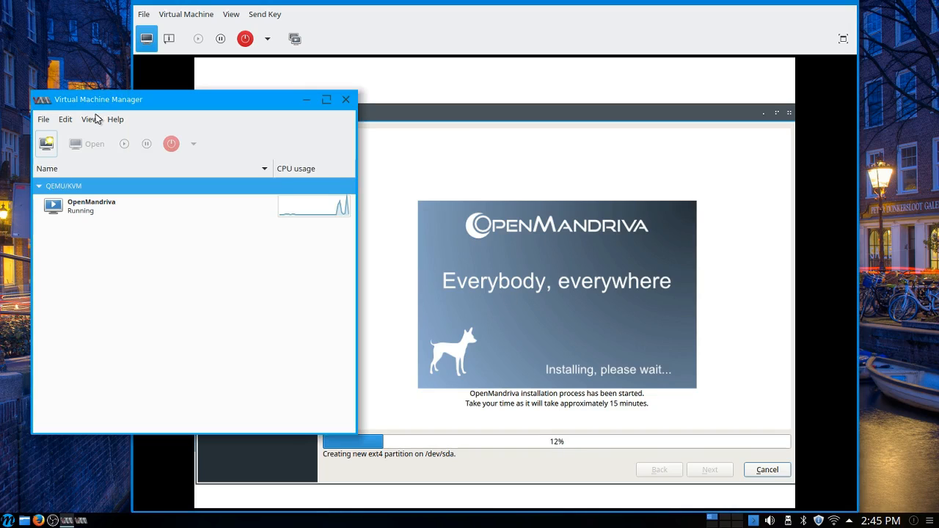
Step: Add the Host CPU Usage graph to the virtual machine list and bring the OpenMandriva console window back to the front
left_click(88, 120)
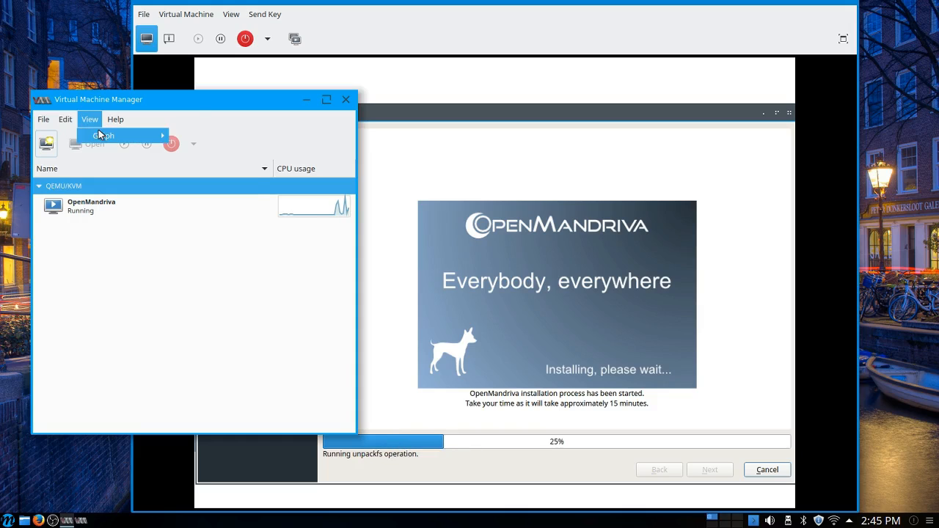
mouse_move(102, 137)
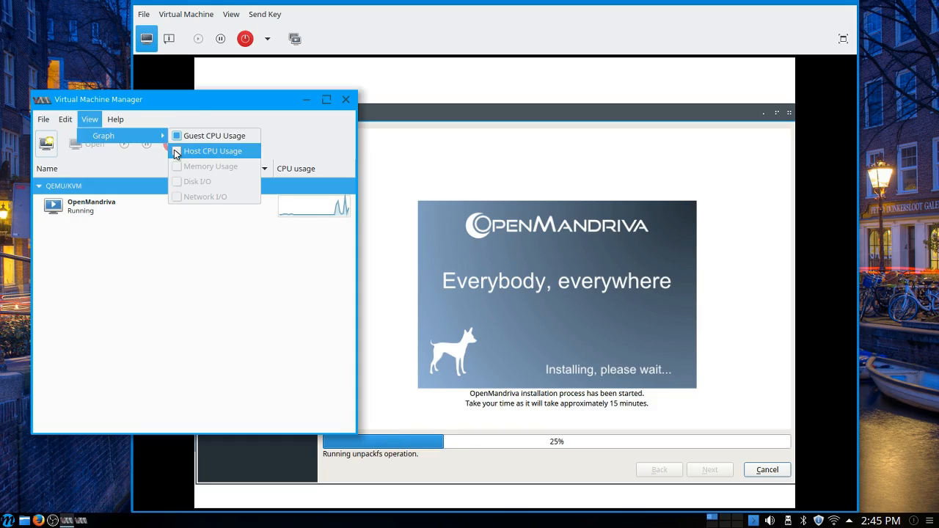
left_click(176, 154)
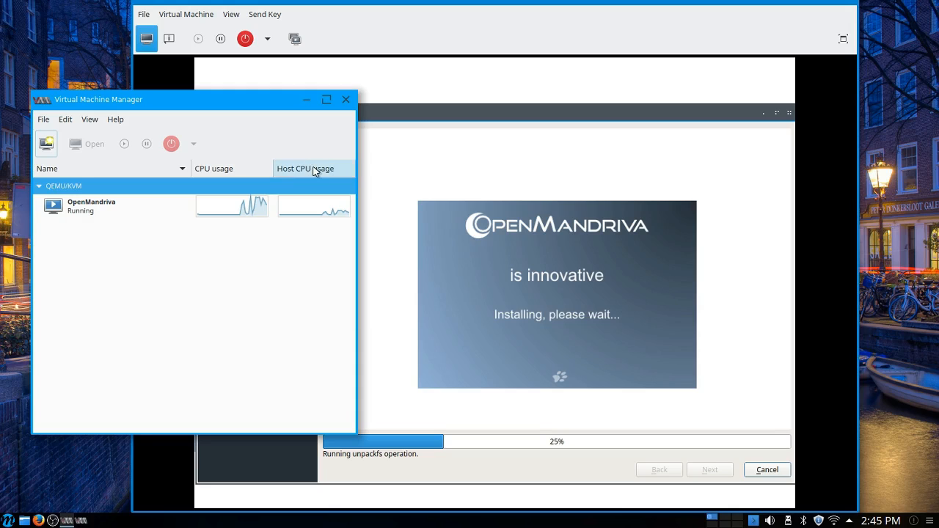
left_click(420, 19)
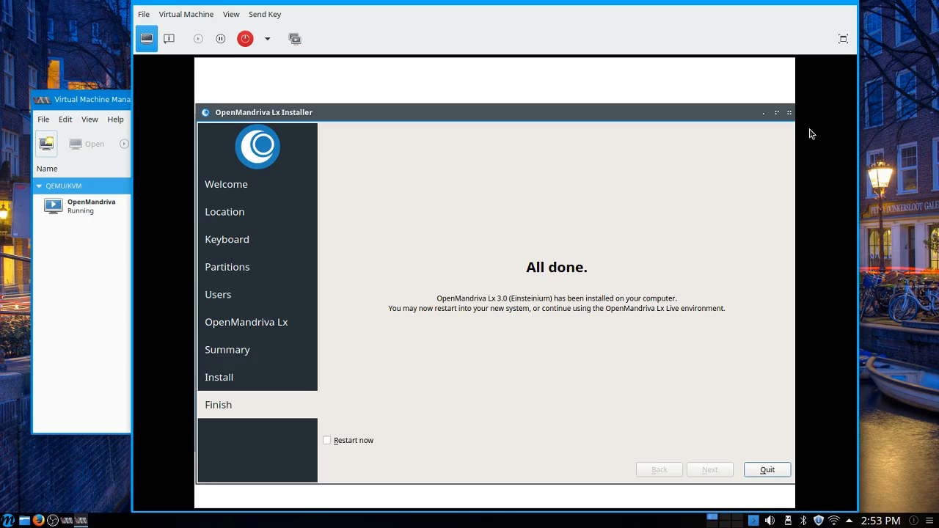
Step: Quit the finished installer with Restart now enabled and boot the OpenMandriva Lx entry
left_click(327, 441)
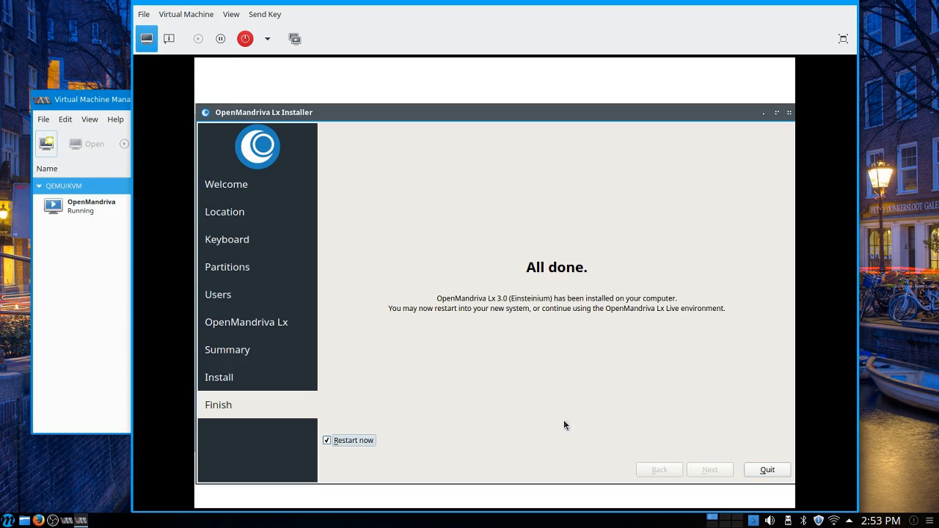
left_click(767, 471)
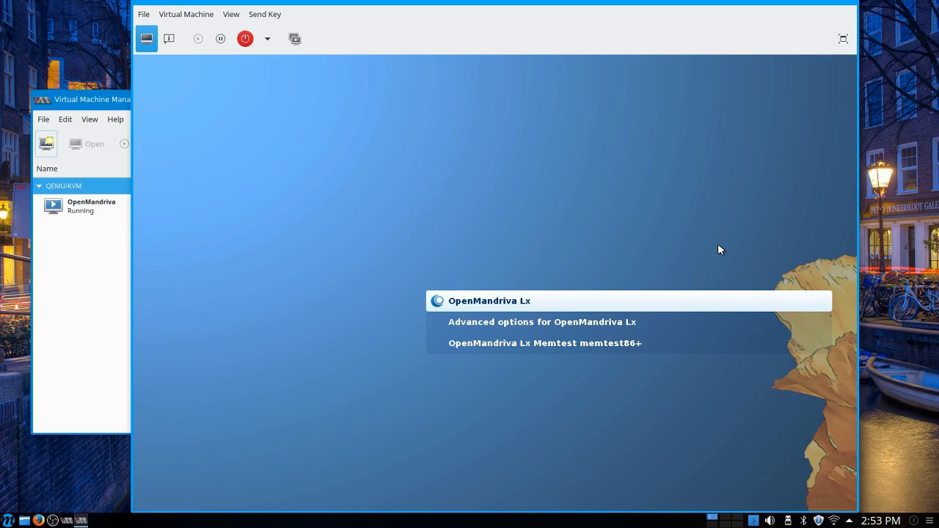
key("Return")
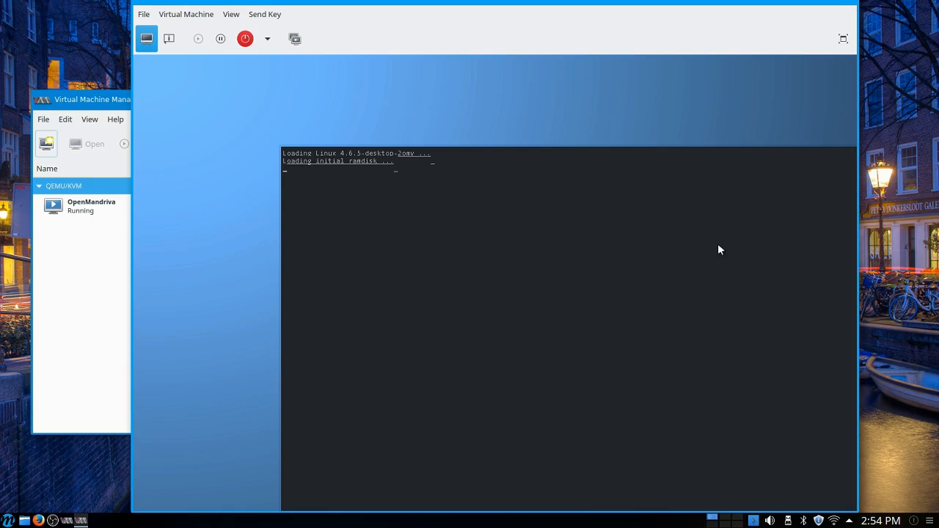
Step: Check the virtual machine's CPU graphs during boot, and log in to the Plasma session with the account password
left_click(74, 103)
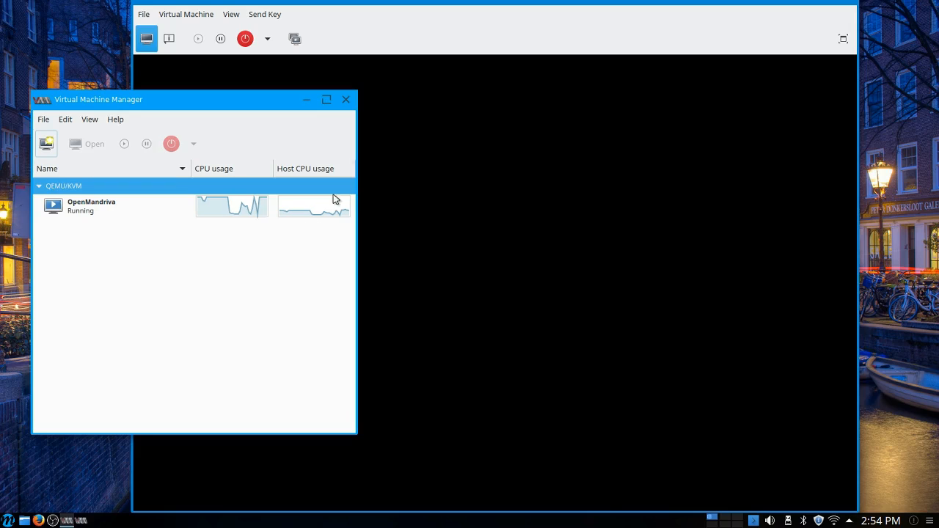
left_click(452, 18)
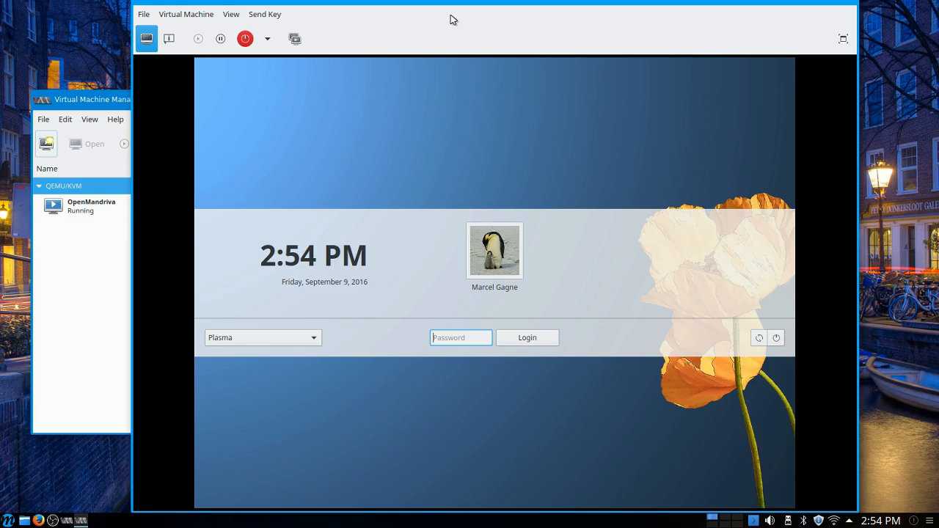
type("•••••••••")
key("Return")
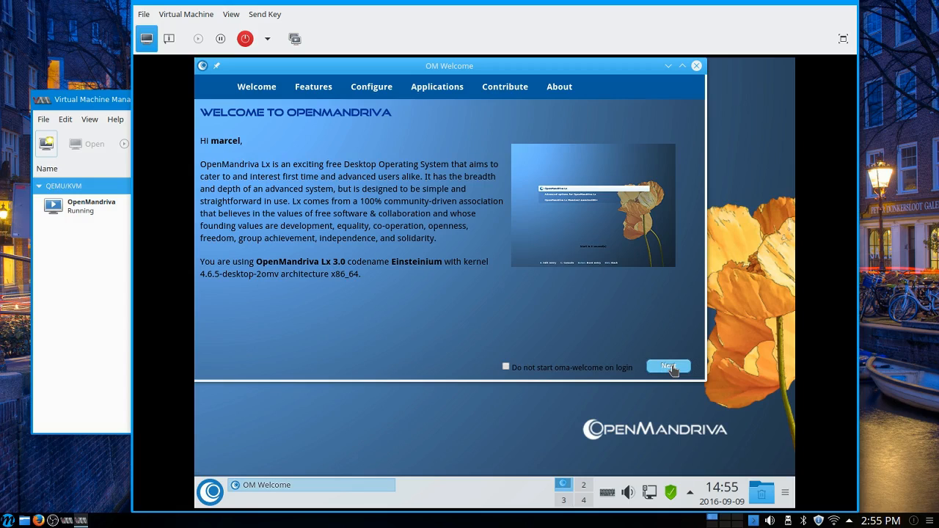
Step: Set OM Welcome not to start on login and close its window
left_click(506, 368)
left_click(588, 270)
left_click(700, 67)
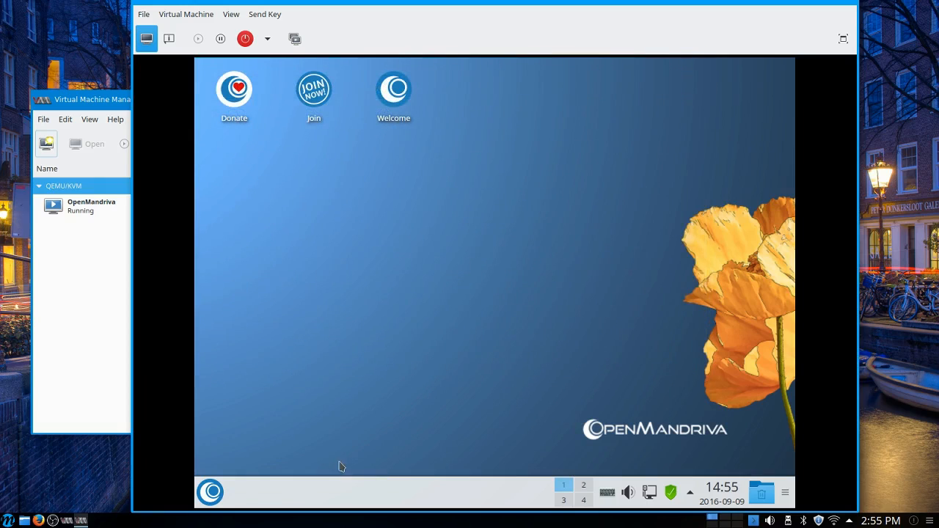
Step: Examine the guest's application launcher, including the Internet, Office and Sciences categories and the Computer and History sections, and close it
left_click(212, 496)
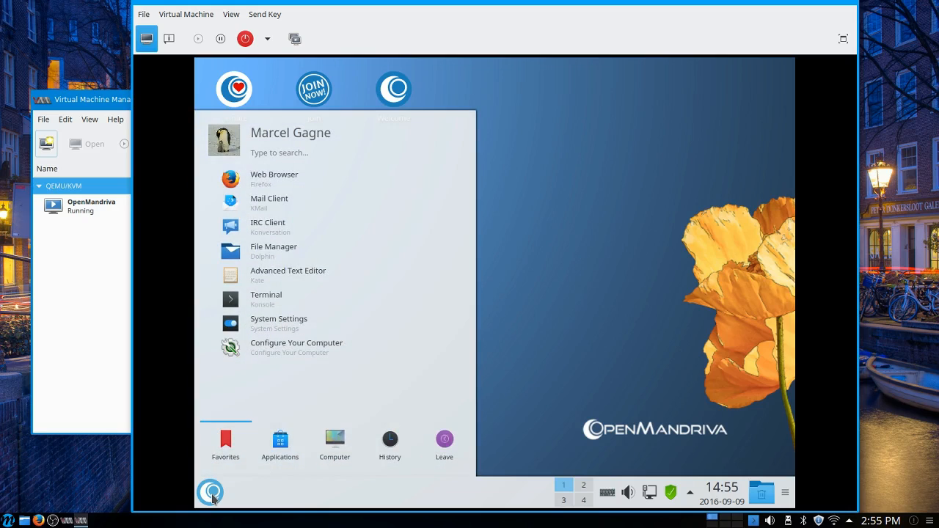
left_click(293, 447)
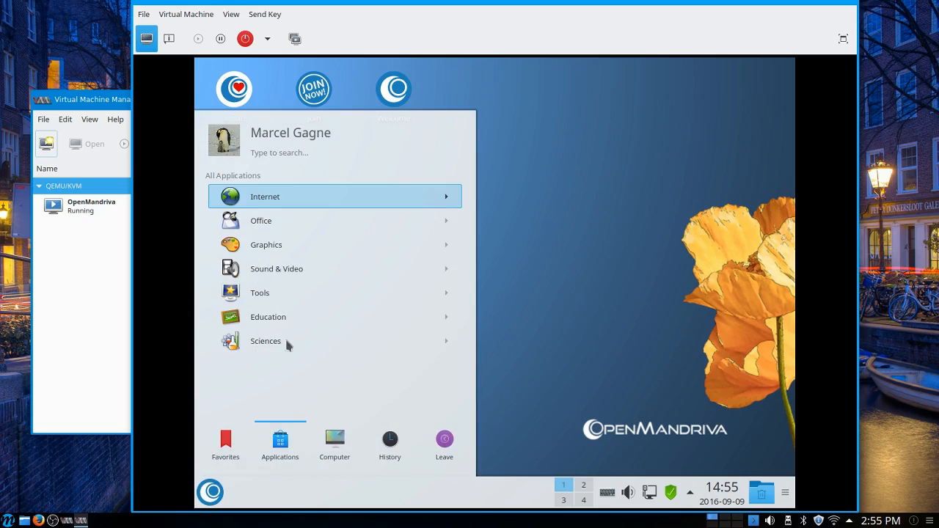
left_click(313, 192)
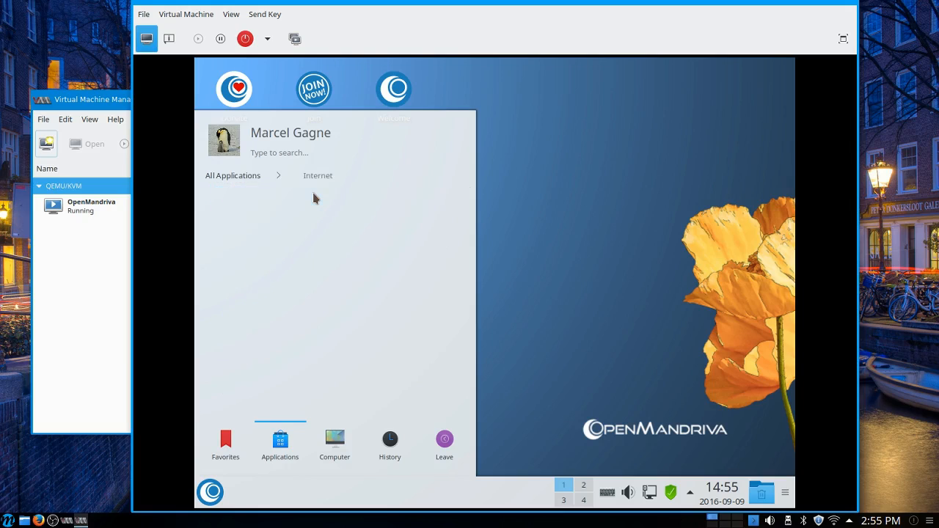
left_click(253, 177)
left_click(283, 221)
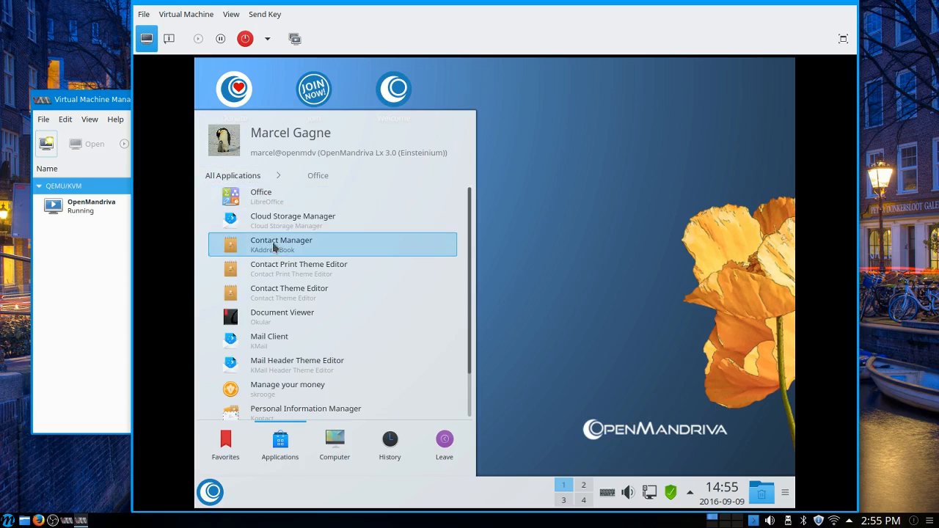
left_click(245, 178)
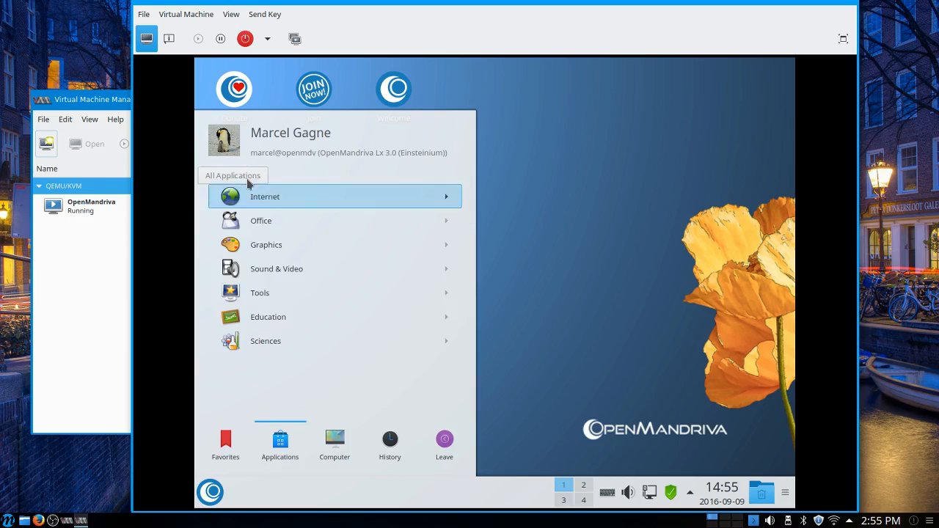
left_click(278, 337)
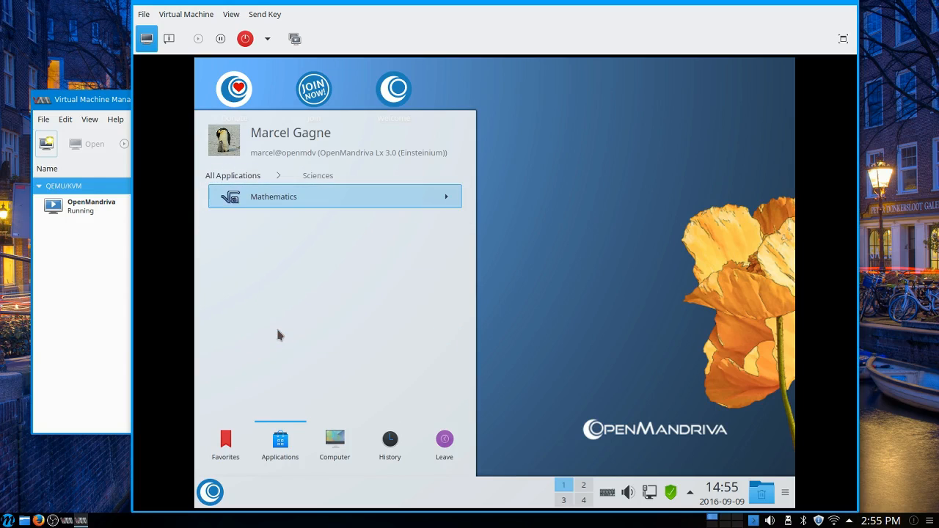
left_click(248, 176)
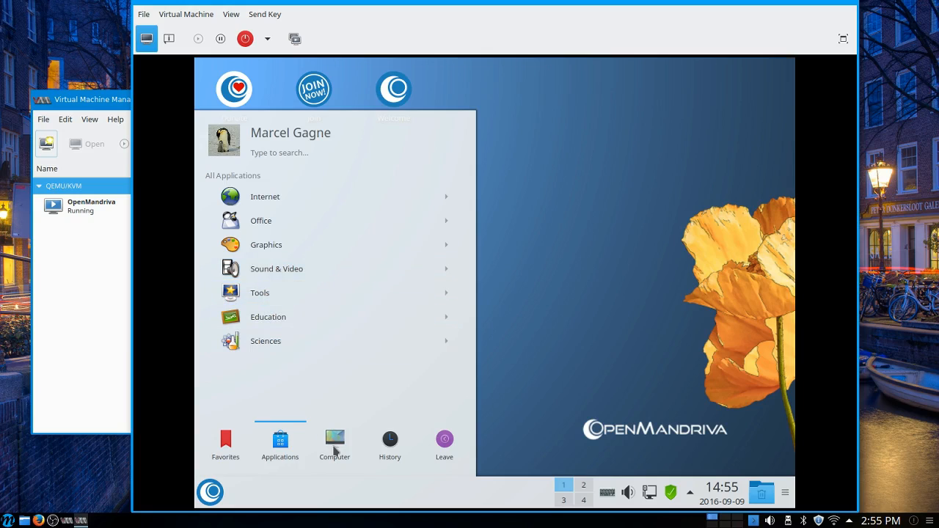
mouse_move(334, 450)
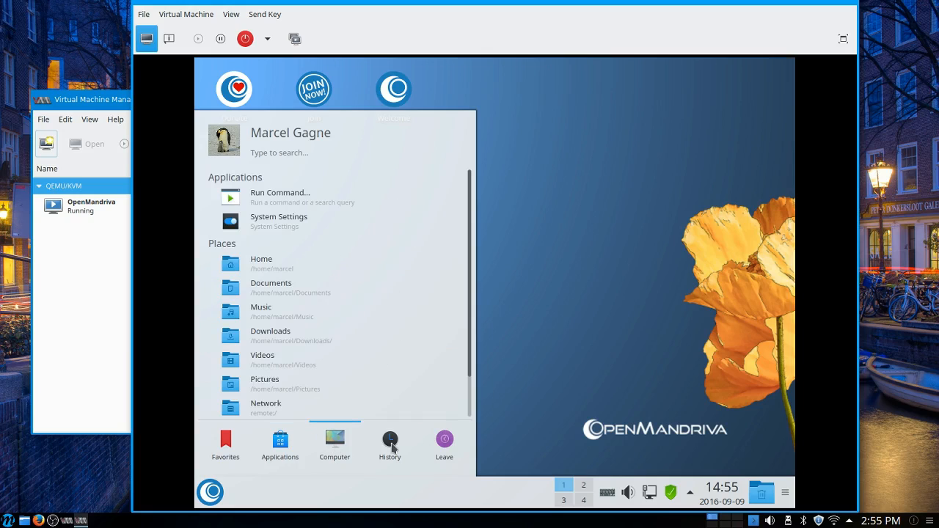
mouse_move(390, 442)
left_click(535, 323)
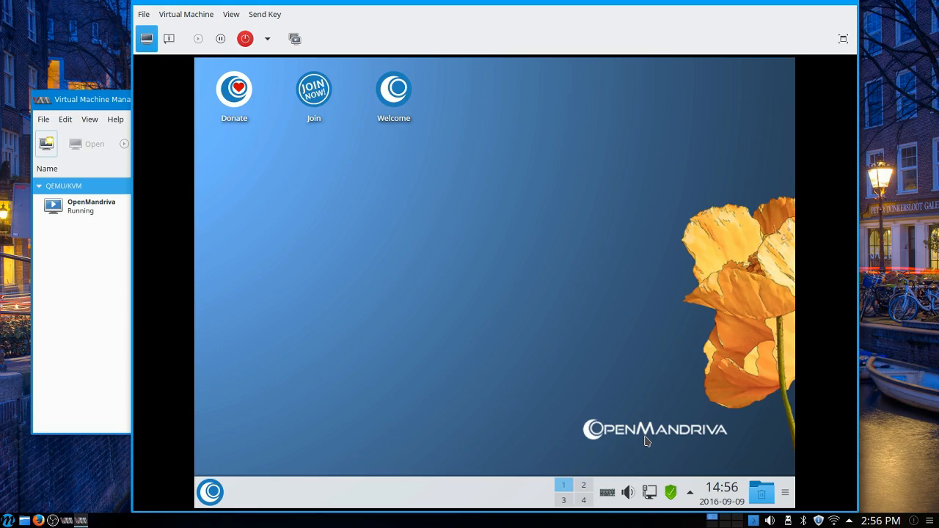
Step: Show the Graphics applications in the guest's application launcher
left_click(206, 491)
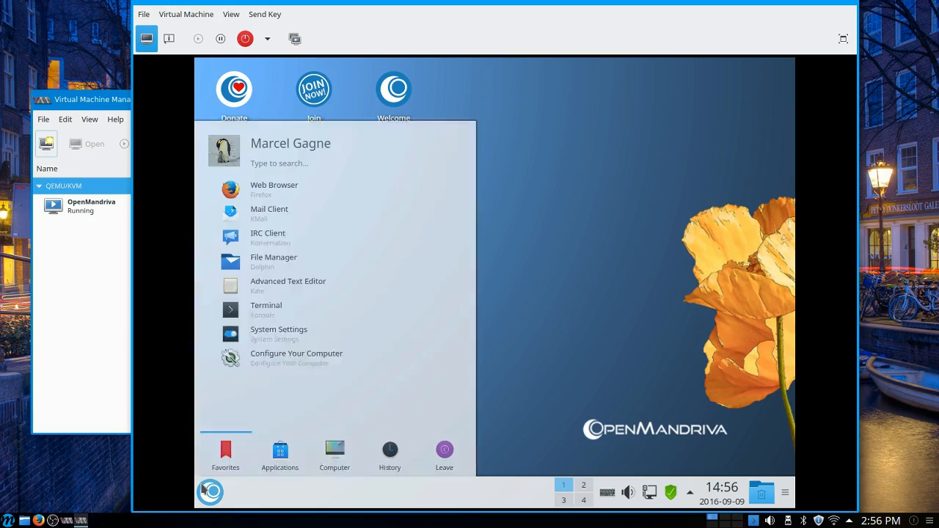
left_click(275, 455)
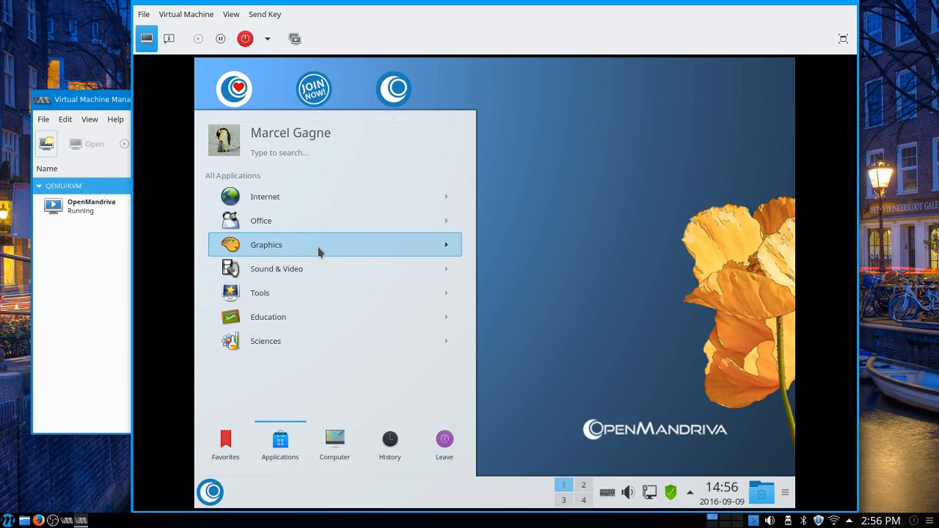
left_click(319, 251)
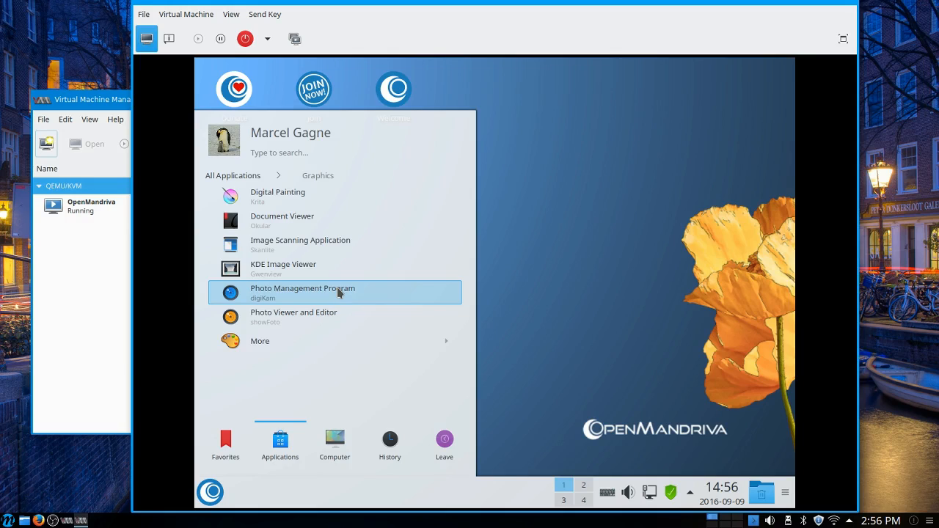
Step: Save the running state of the OpenMandriva virtual machine from Virtual Machine Manager
left_click(103, 100)
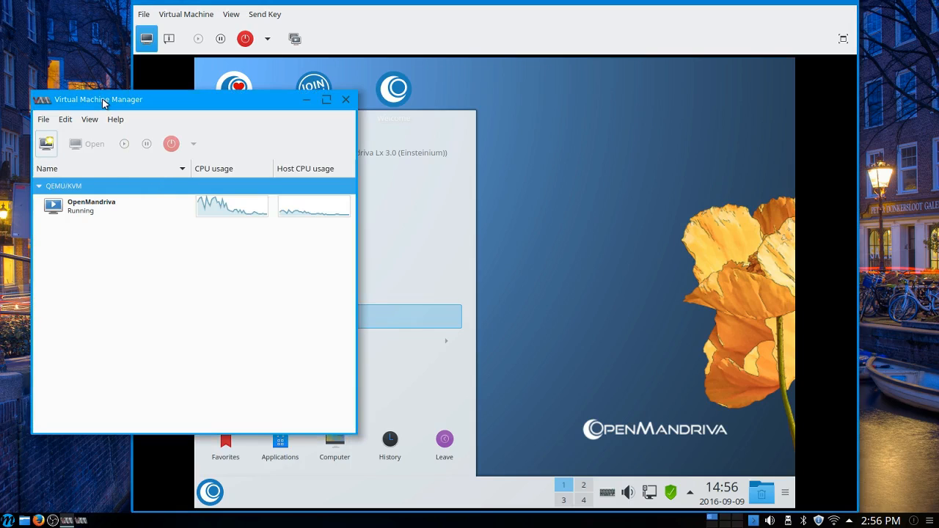
left_click(79, 214)
right_click(79, 214)
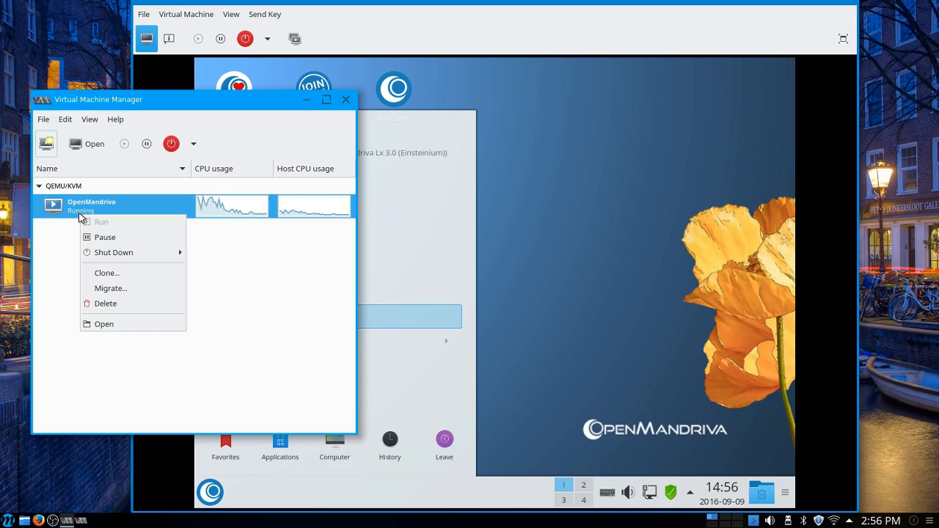
mouse_move(117, 254)
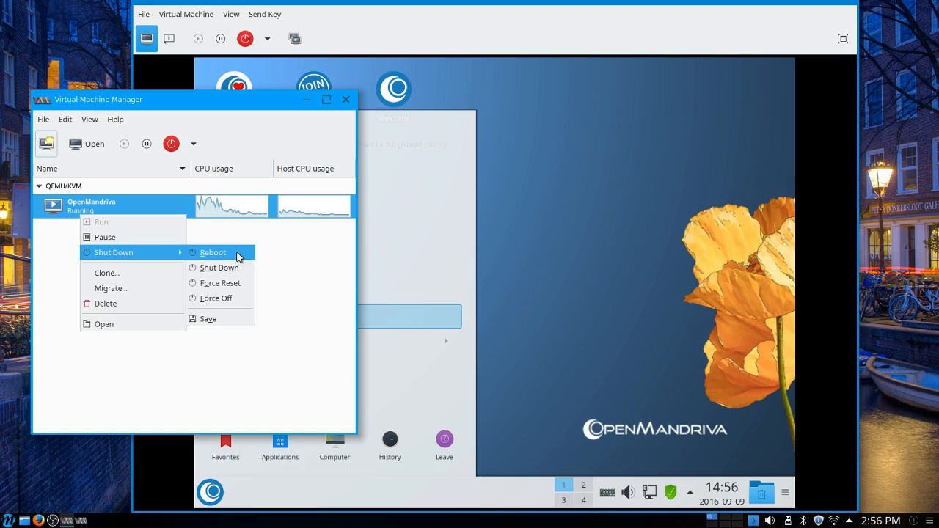
left_click(217, 319)
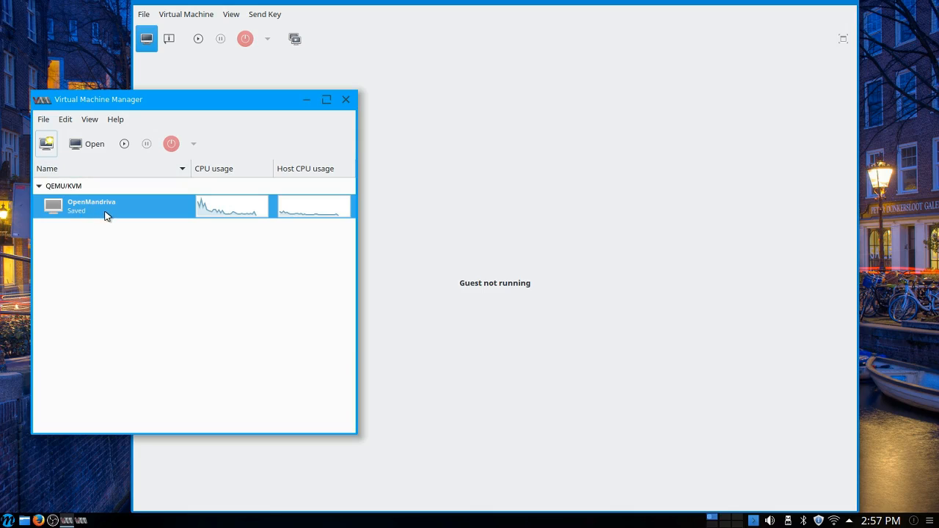
Step: Restore the saved OpenMandriva virtual machine and bring its console window to the front
right_click(106, 214)
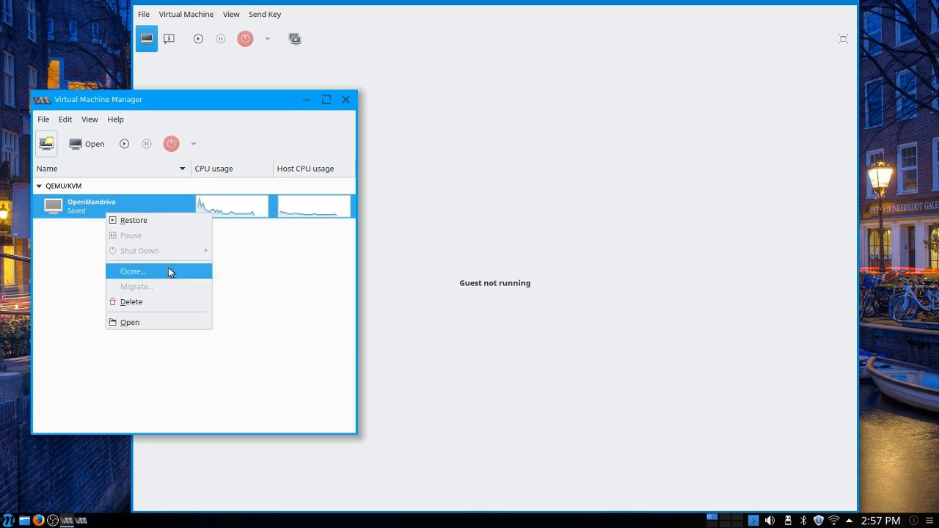
left_click(156, 222)
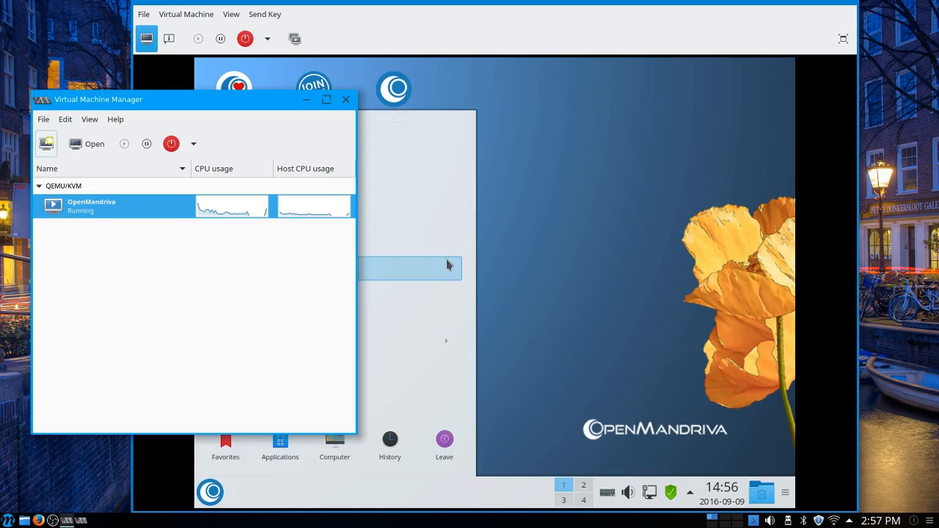
left_click(391, 20)
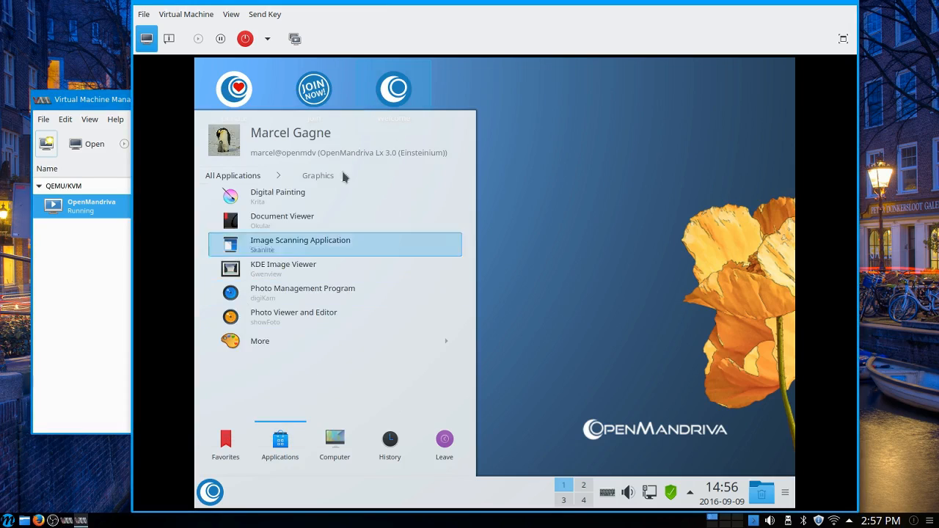